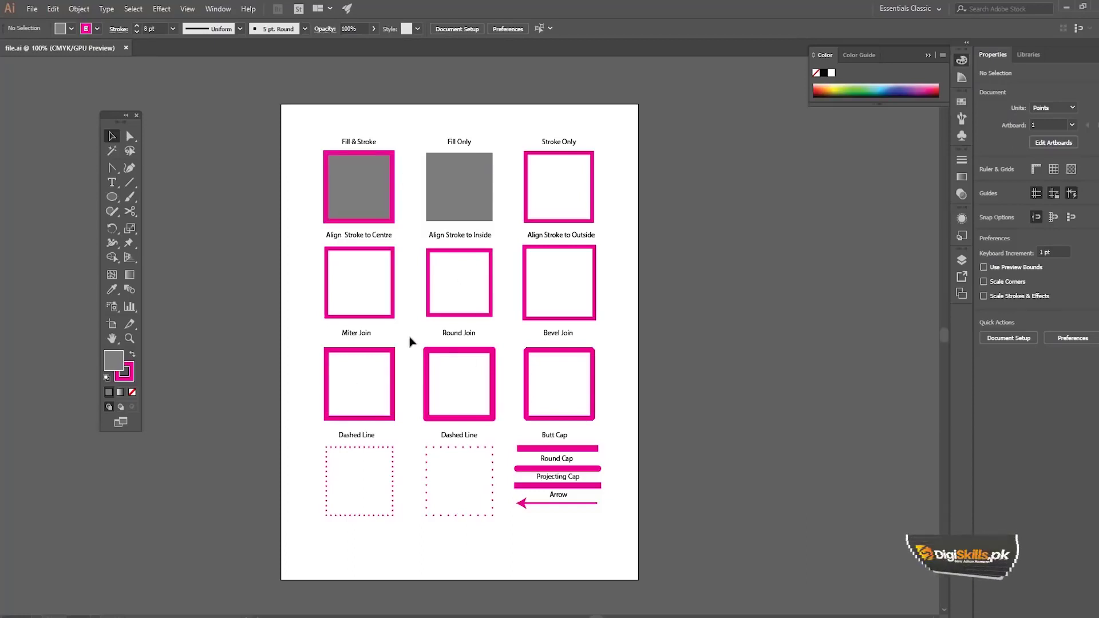
# - Zoom in on the top row of squares to about 300%
pyautogui.press('z')
pyautogui.click(463, 297)
pyautogui.press('v')
pyautogui.scroll(-1, 455, 269)
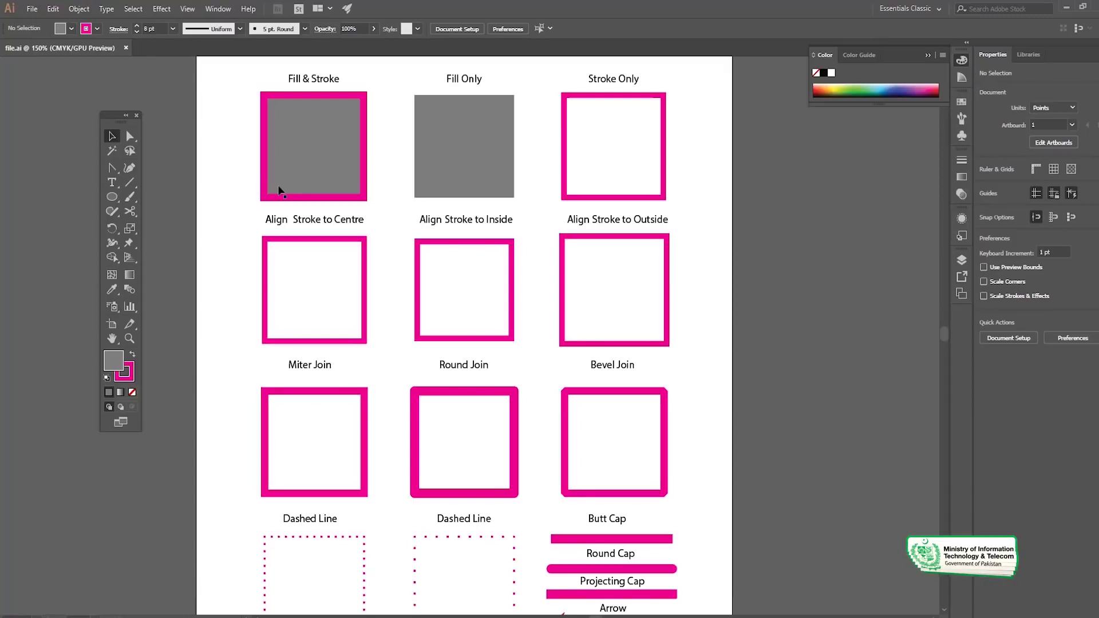
pyautogui.click(398, 233)
pyautogui.press('v')
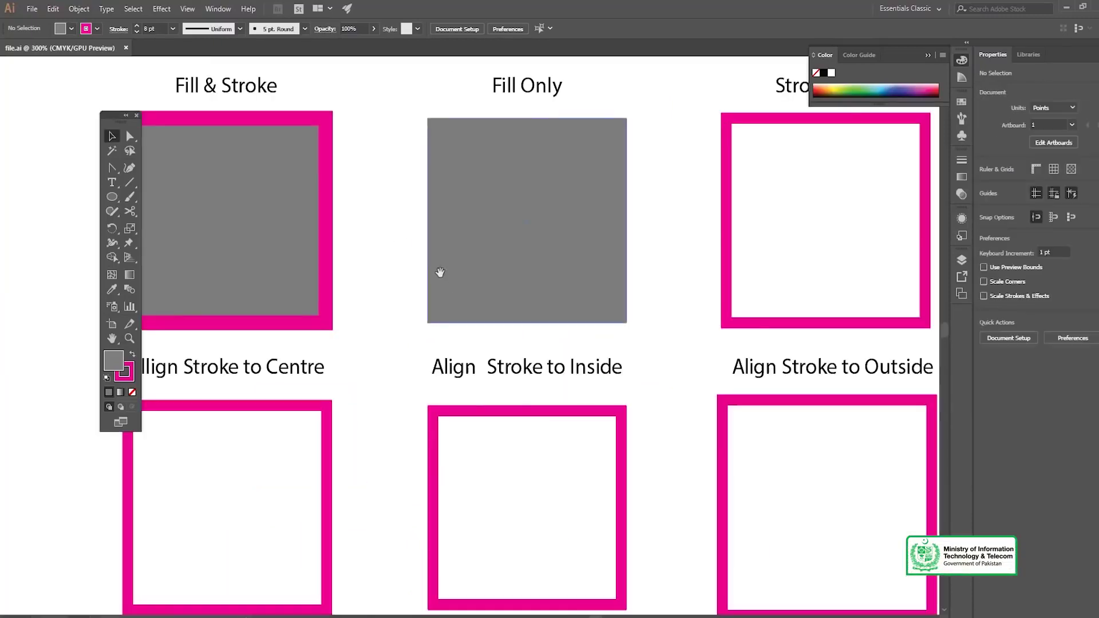
pyautogui.hotkey('ctrl', '=')
# - Hide the panels, zoom to 400%, and pan so the Stroke Only square is fully visible
pyautogui.press('Tab')
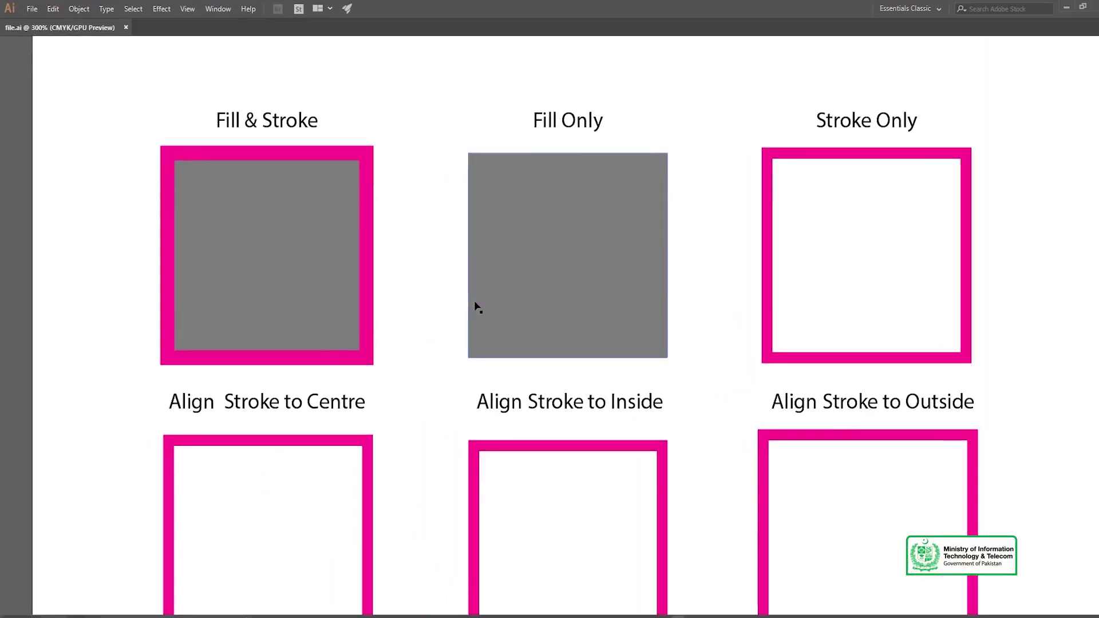
pyautogui.click(245, 219)
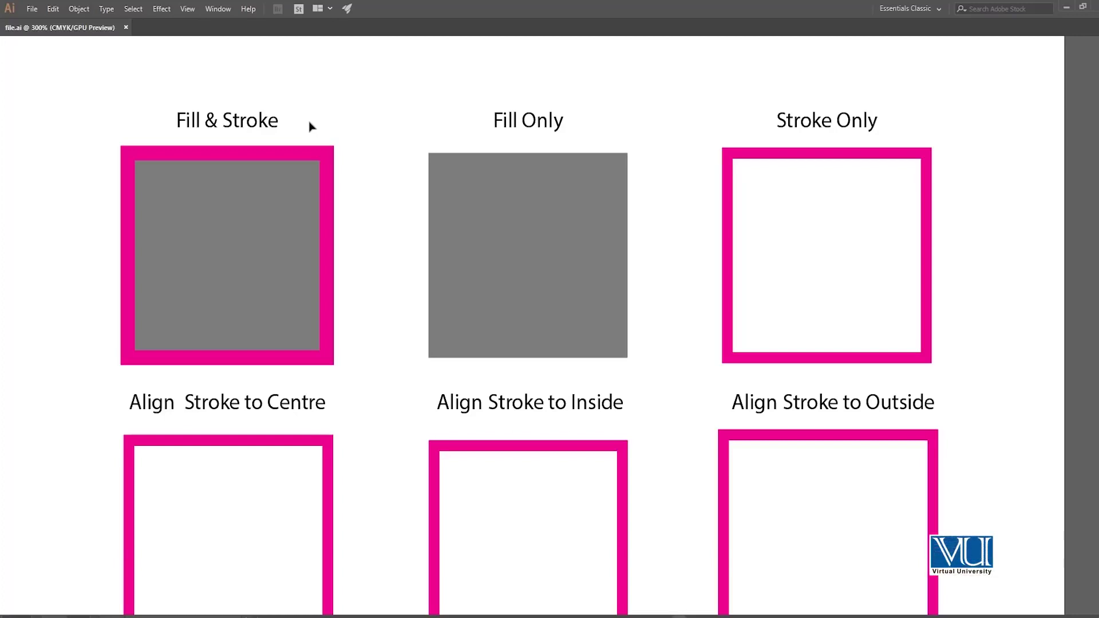
pyautogui.click(229, 248)
pyautogui.moveTo(228, 248); pyautogui.dragTo(263, 240)
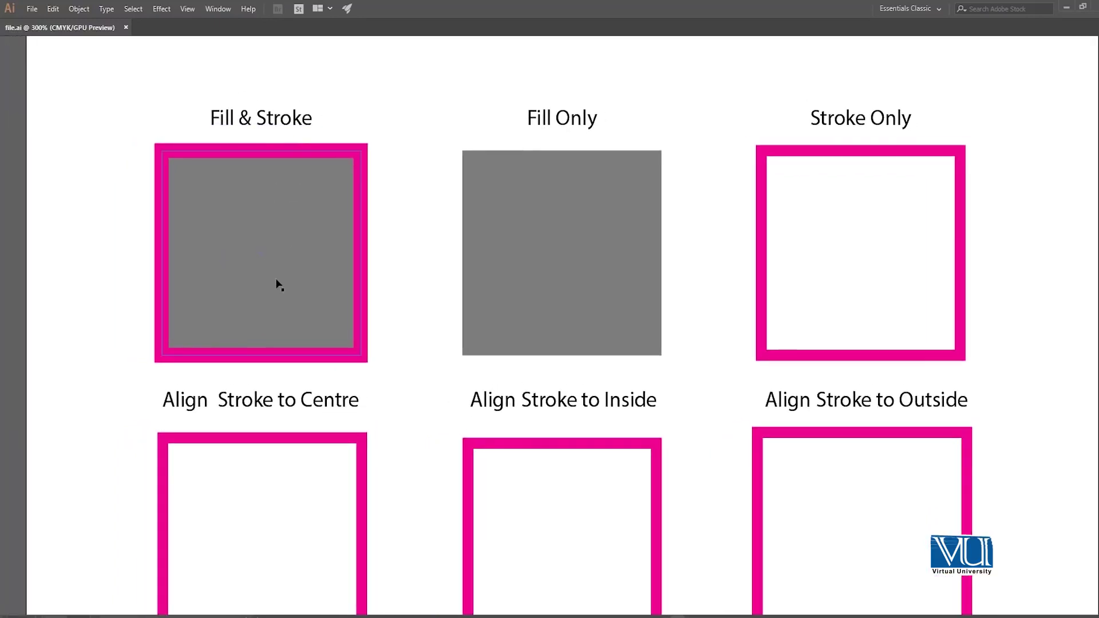
pyautogui.hotkey('ctrl', '=')
pyautogui.moveTo(517, 287)
pyautogui.mouseDown()
pyautogui.moveTo(326, 283)
pyautogui.moveTo(258, 294)
pyautogui.mouseUp()
pyautogui.moveTo(444, 277); pyautogui.dragTo(393, 279)
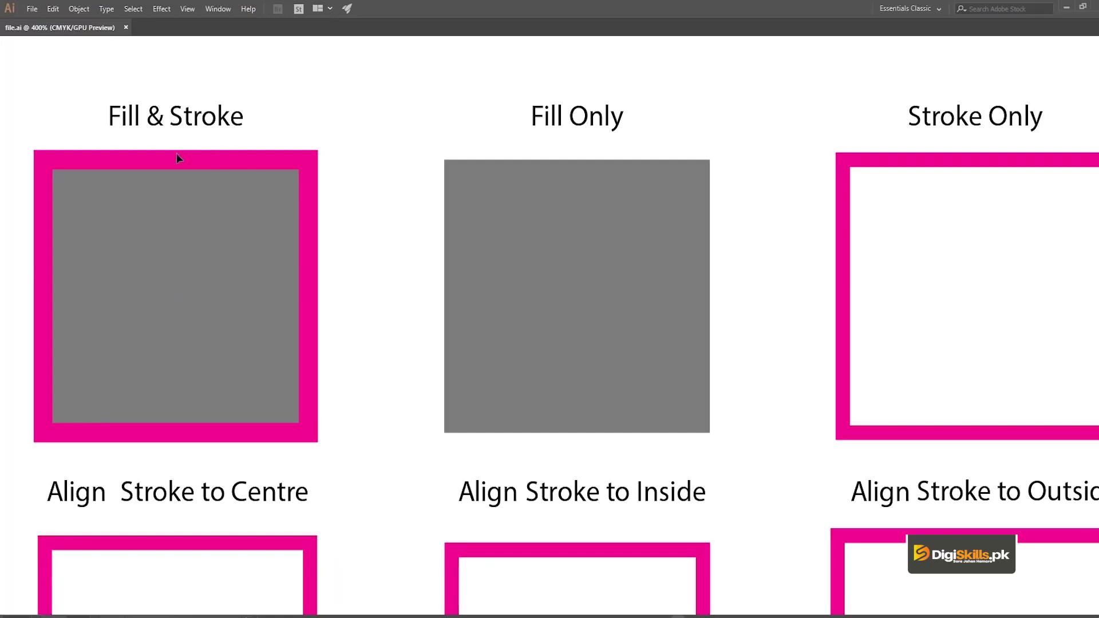
# - Select the Fill & Stroke, Fill Only and Stroke Only squares in turn, then zoom out to 300%
pyautogui.click(187, 174)
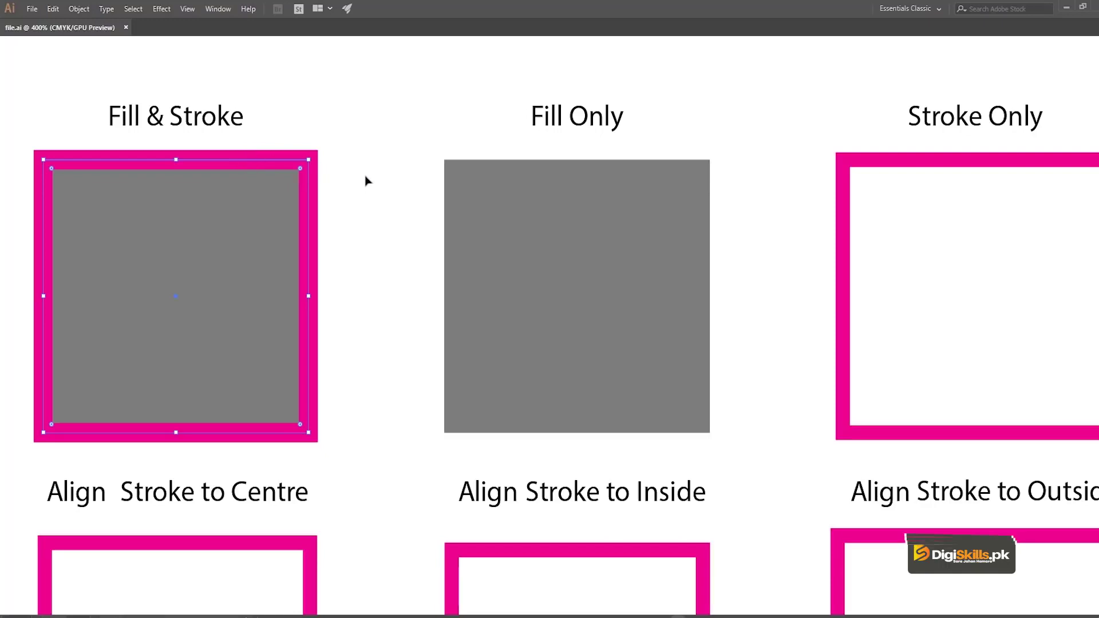
pyautogui.keyDown('shift'); pyautogui.click(519, 248); pyautogui.keyUp('shift')
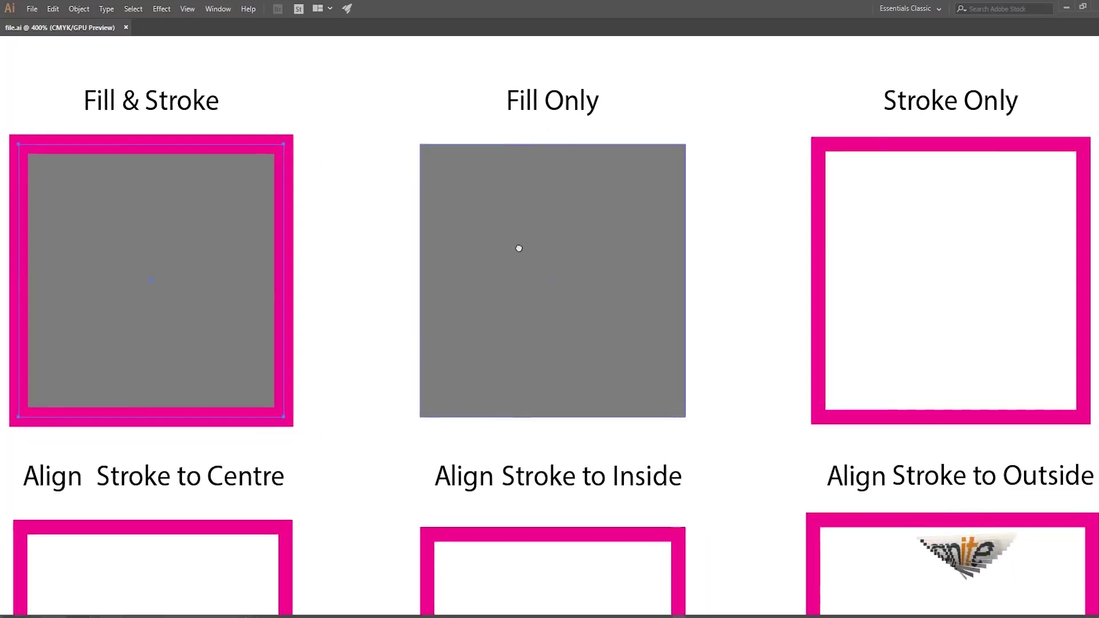
pyautogui.click(479, 189)
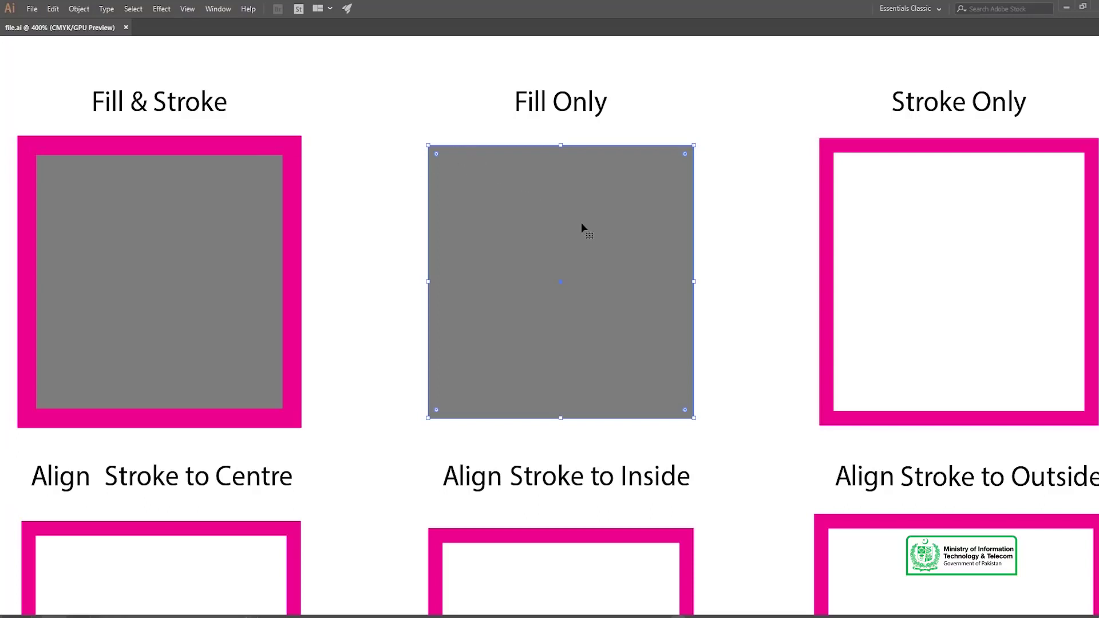
pyautogui.moveTo(852, 223); pyautogui.dragTo(634, 212)
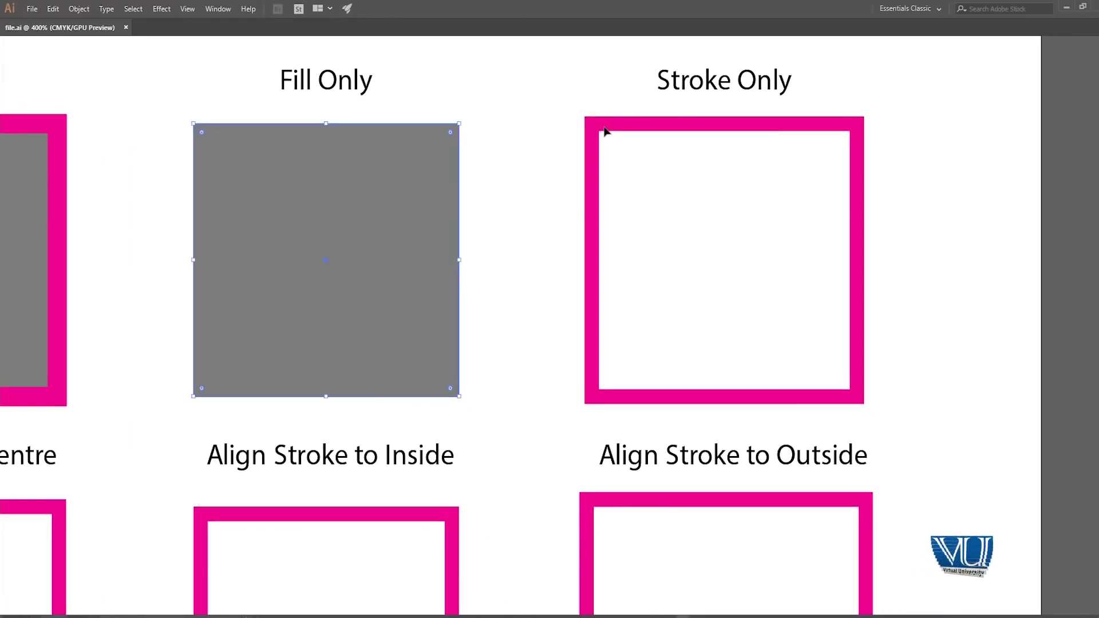
pyautogui.click(603, 126)
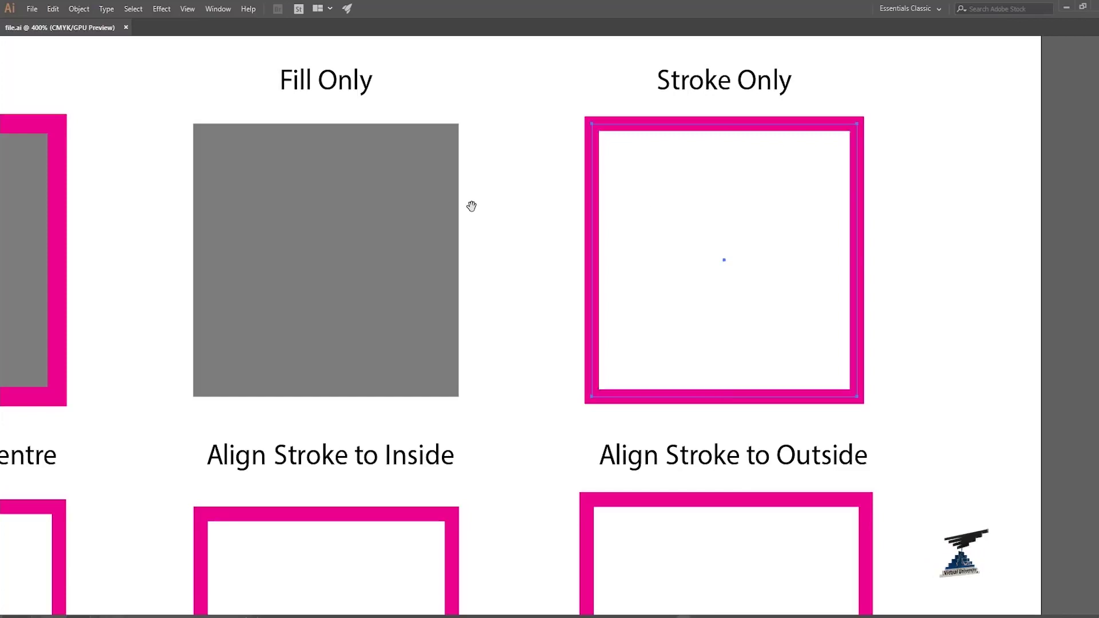
pyautogui.moveTo(461, 204); pyautogui.dragTo(599, 214)
pyautogui.keyDown('alt'); pyautogui.click(443, 273); pyautogui.keyUp('alt')
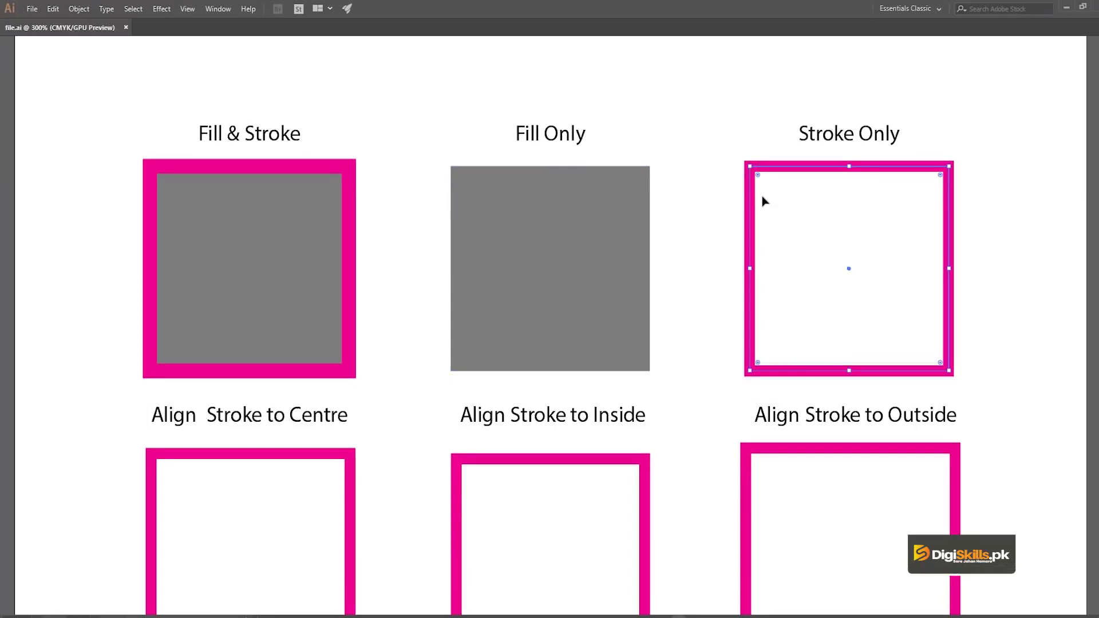
# - Select the Fill & Stroke square while toggling the panels on and off
pyautogui.press('Tab')
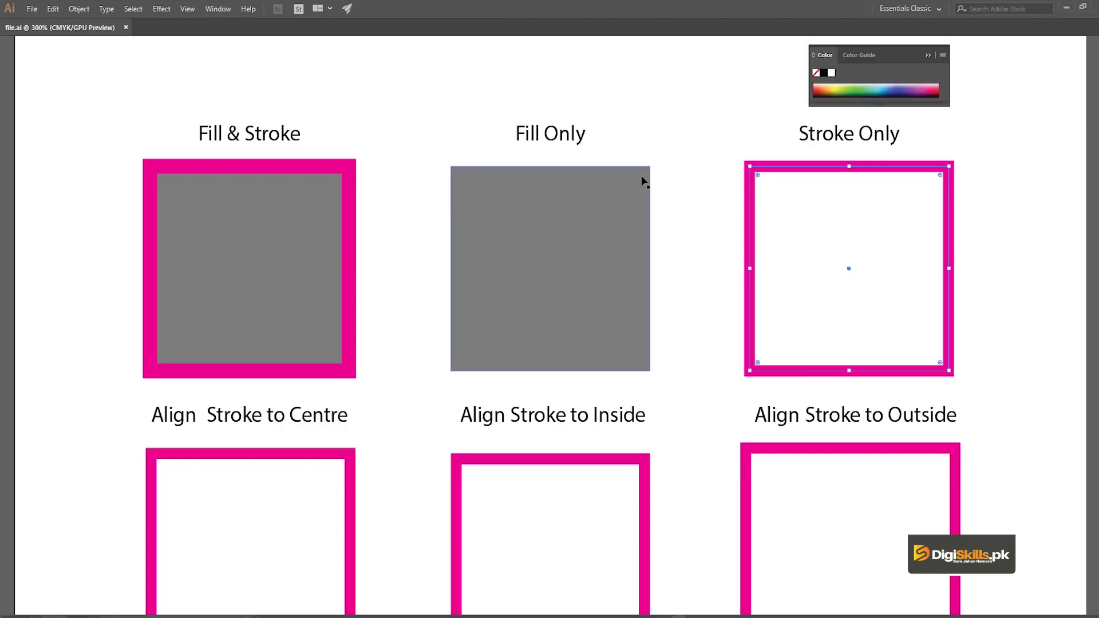
pyautogui.click(303, 267)
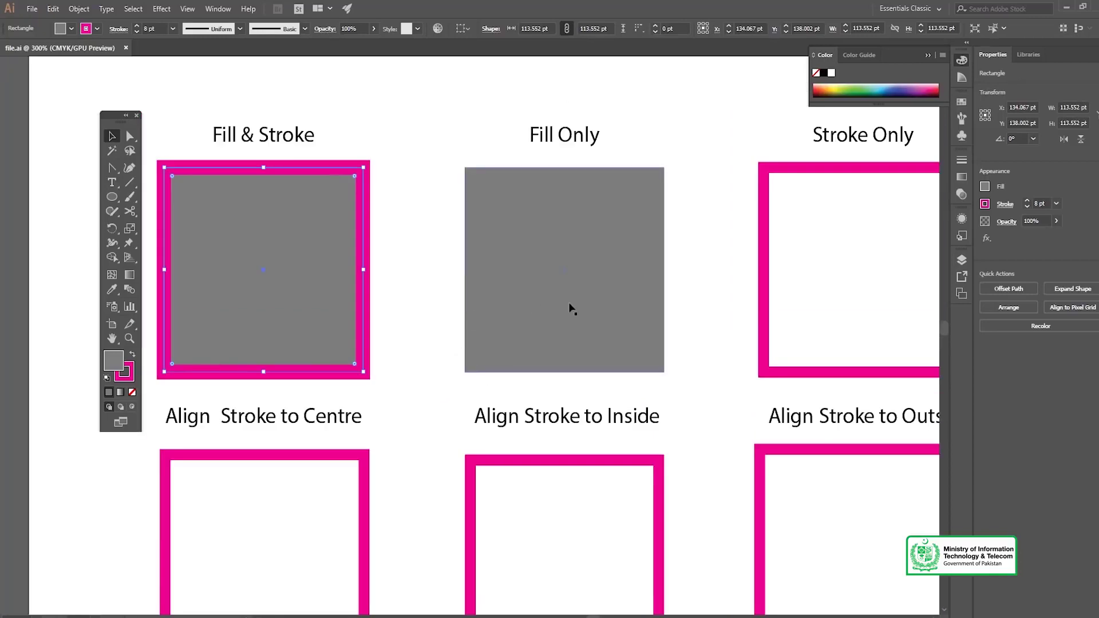
pyautogui.press('Tab')
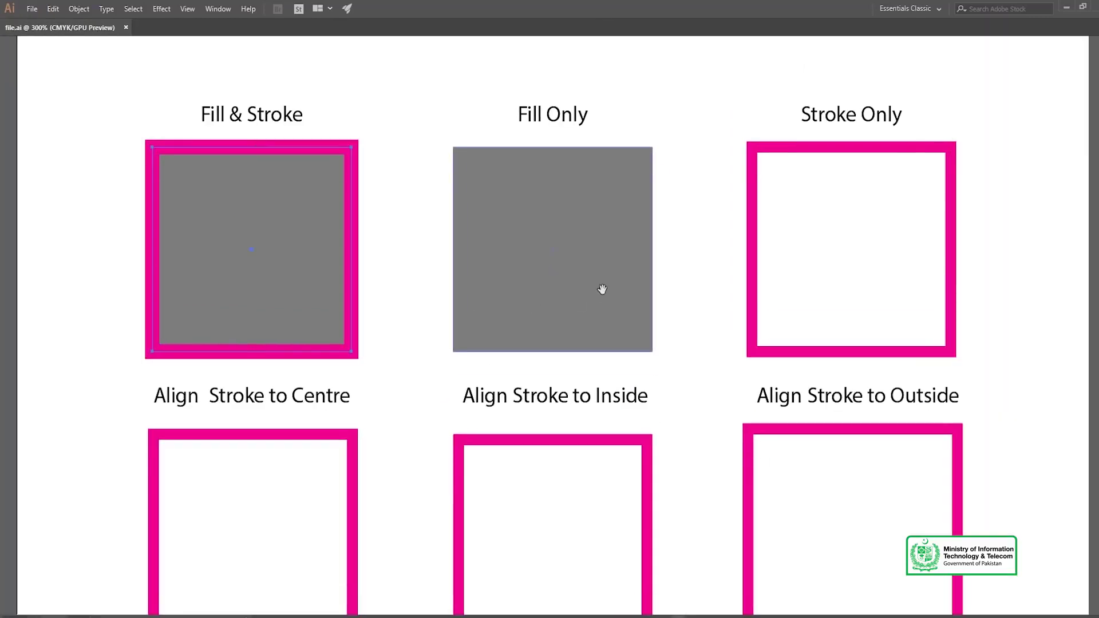
pyautogui.click(296, 238)
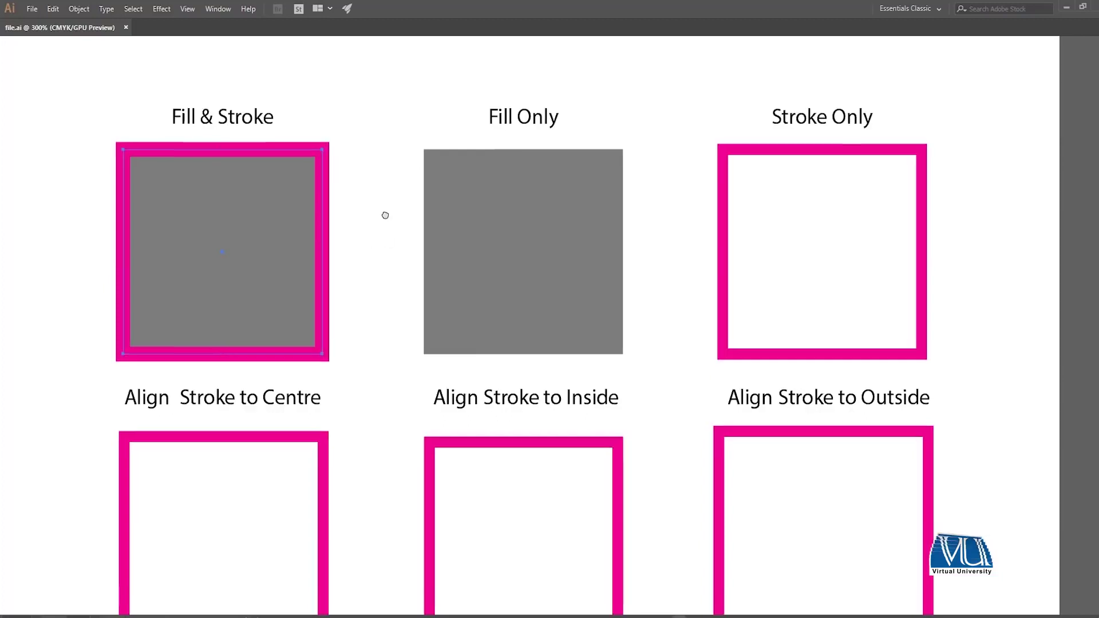
# - Show the panels again and move the floating Tools panel clear of the artwork
pyautogui.scroll(-1, 385, 214)
pyautogui.press('F6')
pyautogui.press('Tab')
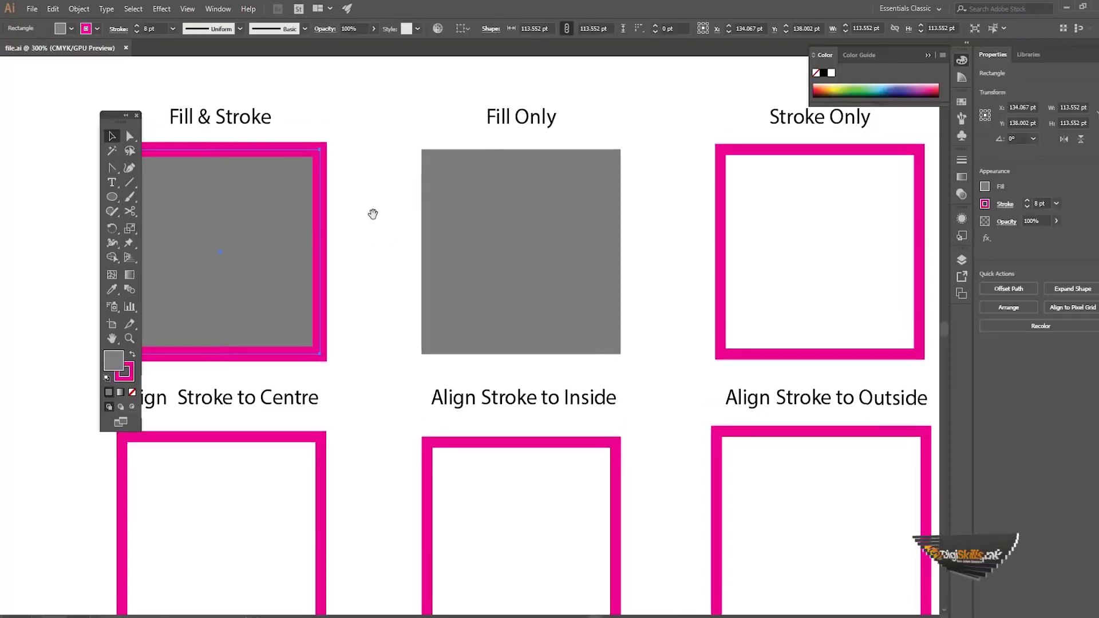
pyautogui.moveTo(113, 119); pyautogui.dragTo(65, 104)
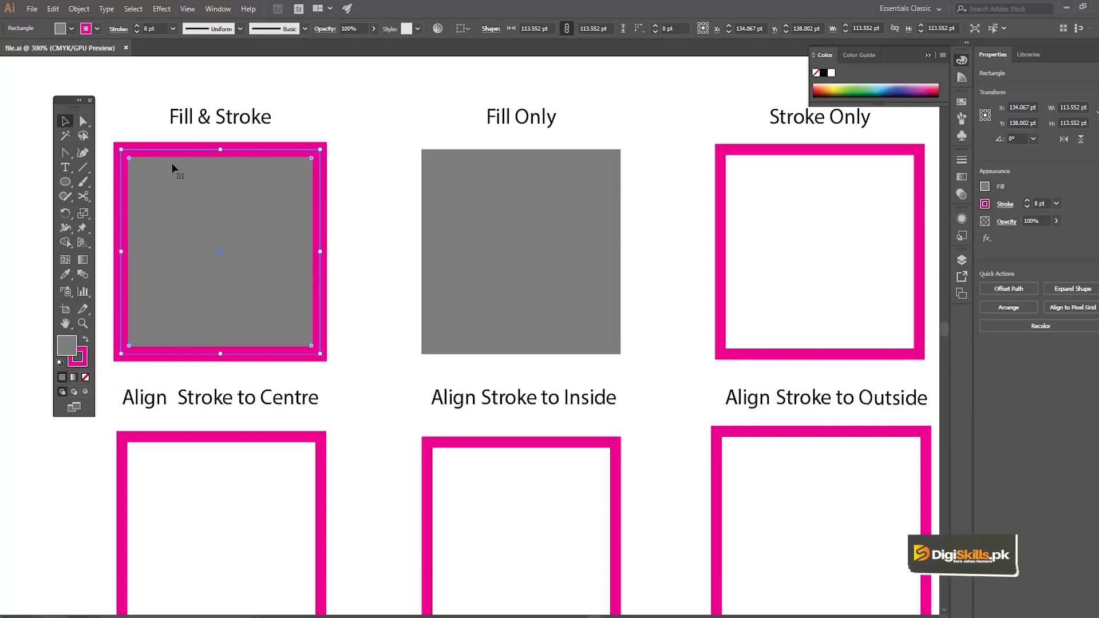
pyautogui.moveTo(258, 245); pyautogui.dragTo(247, 198)
pyautogui.scroll(-2, 248, 198)
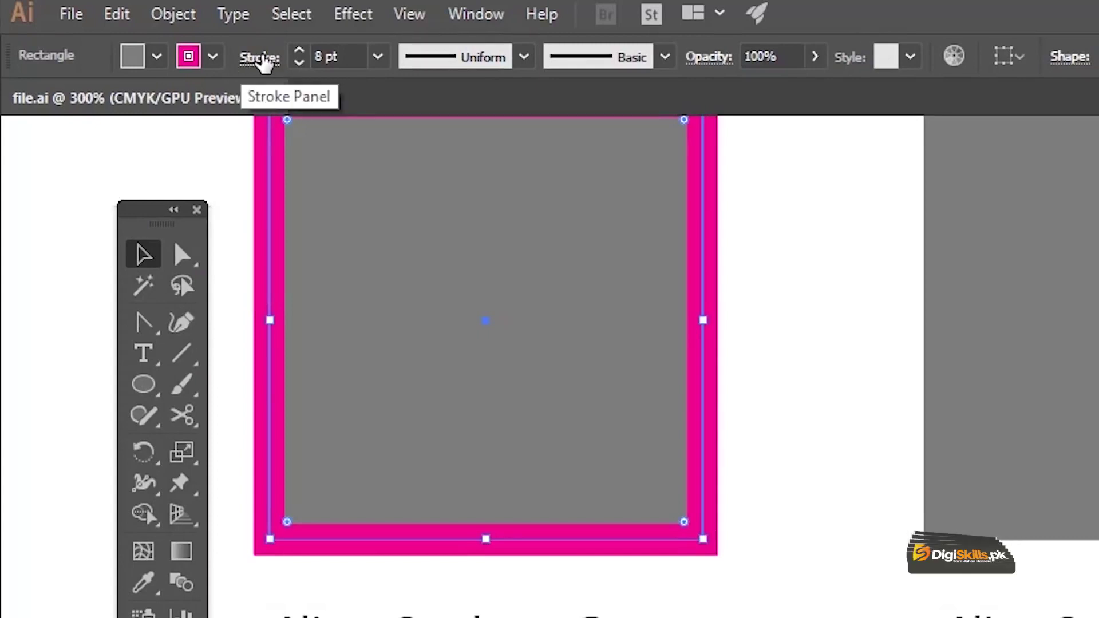
# - Review the Fill & Stroke square's 8 pt stroke, then select the Align Stroke to Centre square
pyautogui.click(261, 59)
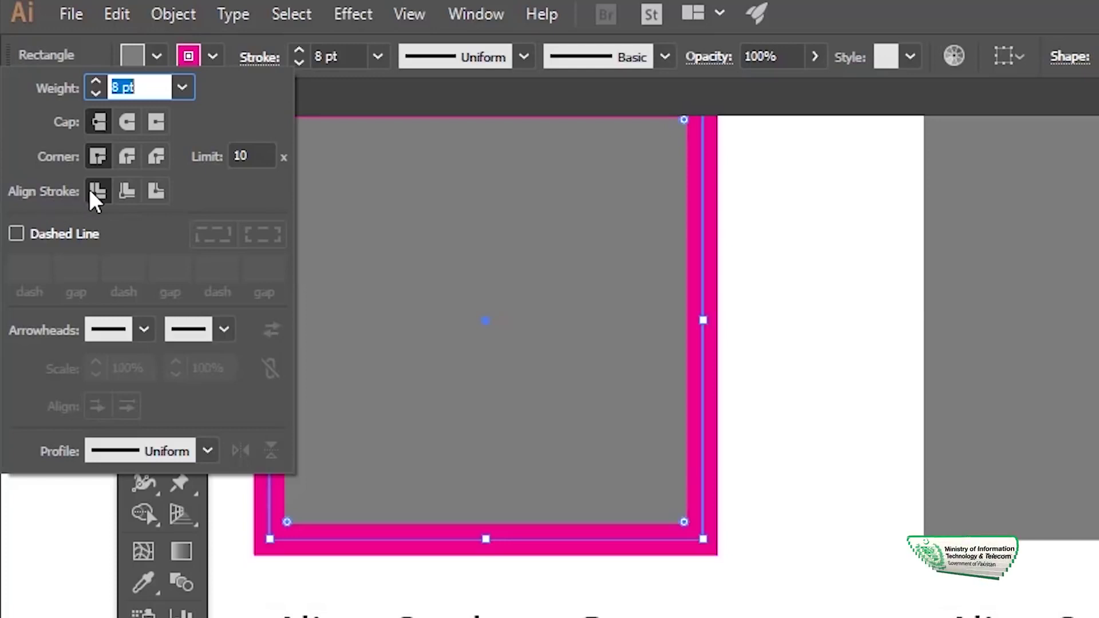
pyautogui.click(446, 248)
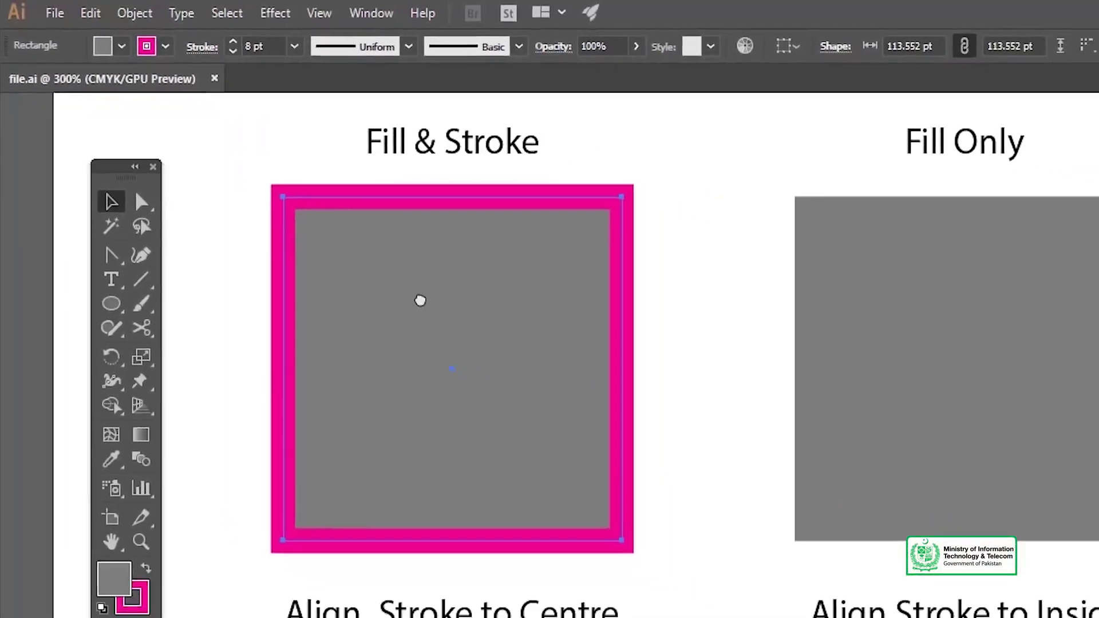
pyautogui.moveTo(515, 260); pyautogui.dragTo(407, 137)
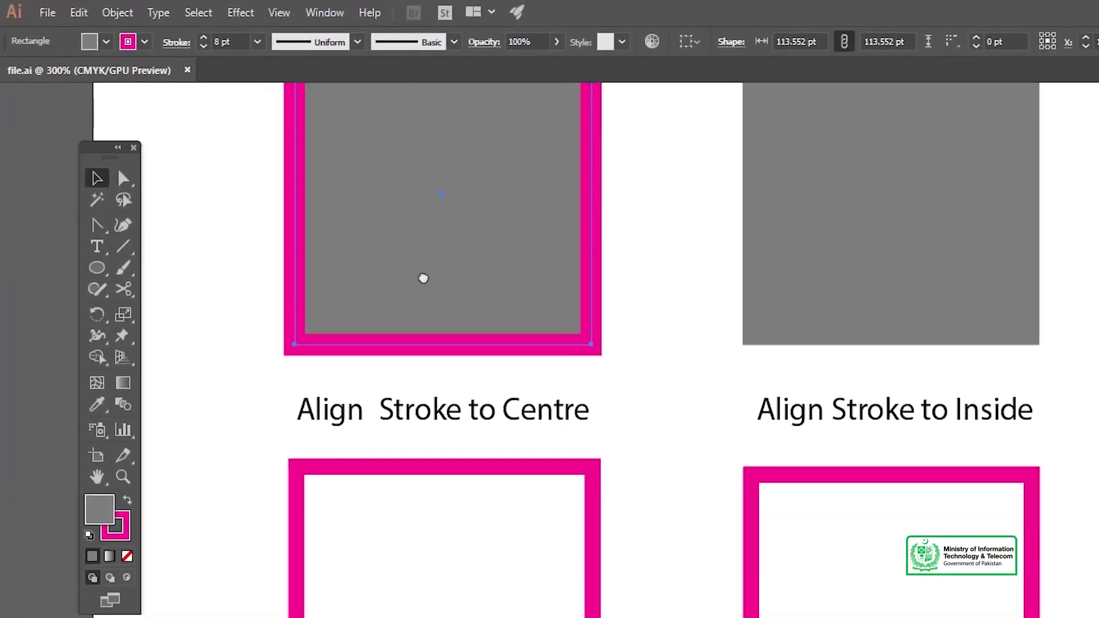
pyautogui.moveTo(424, 279); pyautogui.dragTo(423, 245)
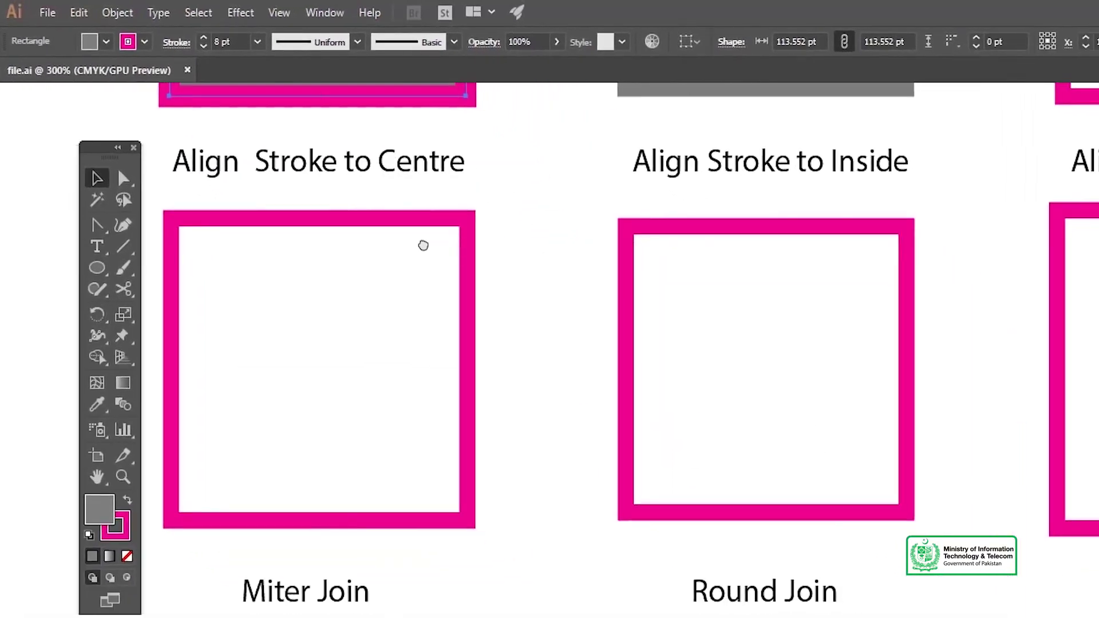
pyautogui.click(314, 222)
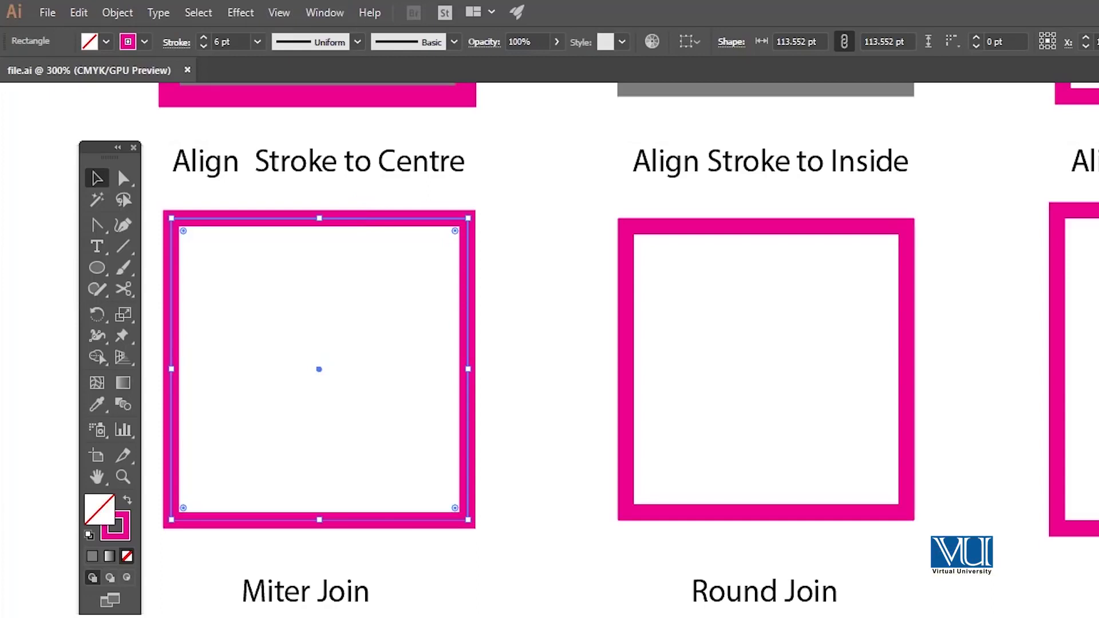
pyautogui.click(173, 45)
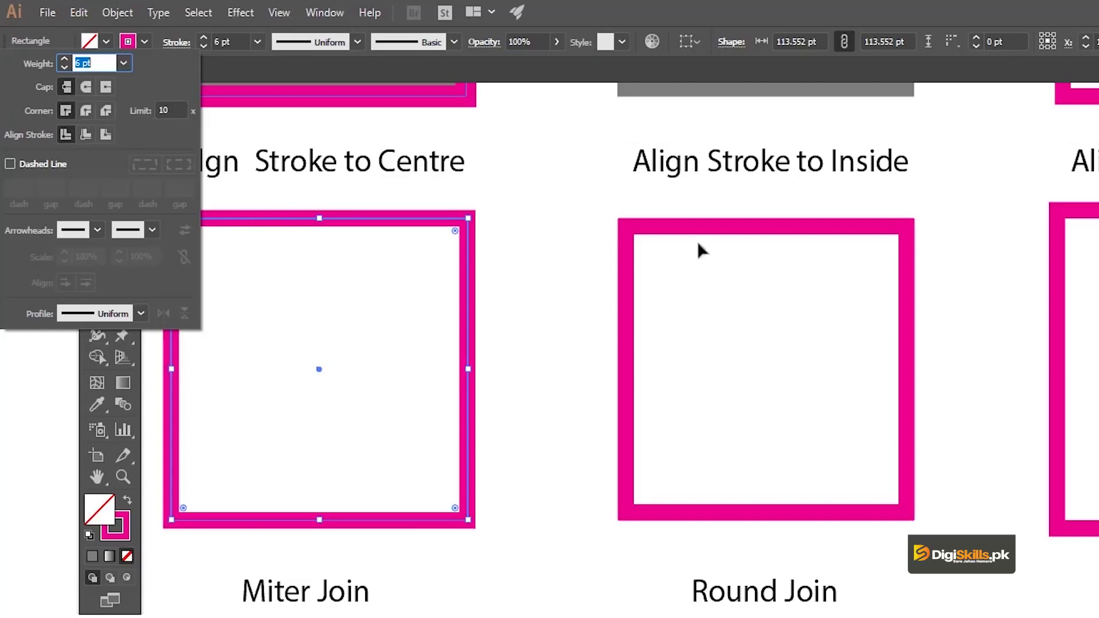
pyautogui.click(676, 233)
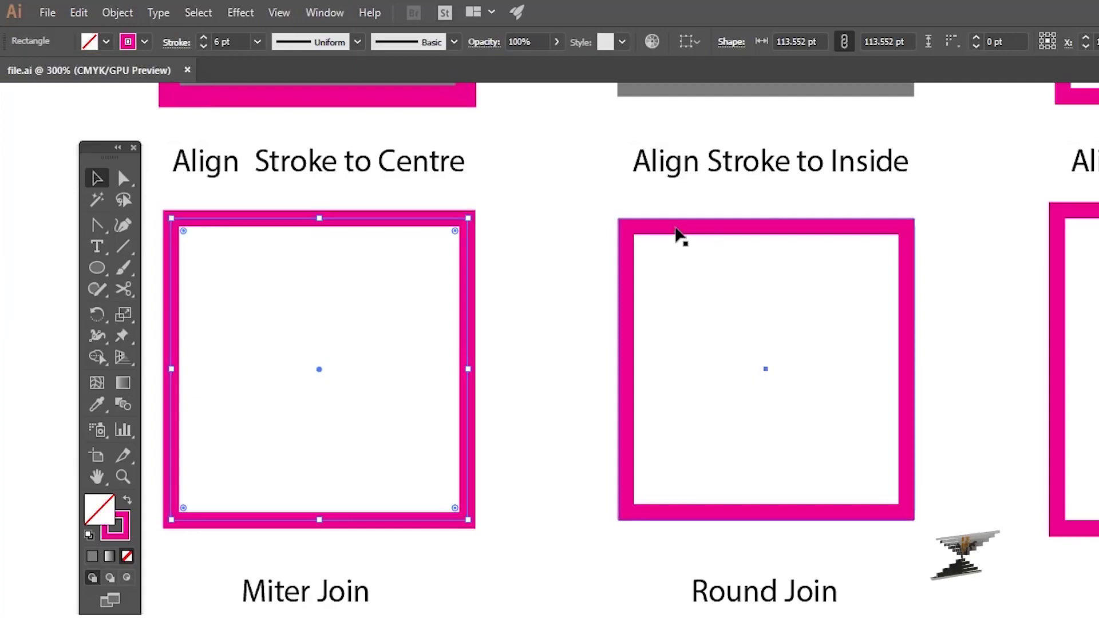
pyautogui.click(636, 219)
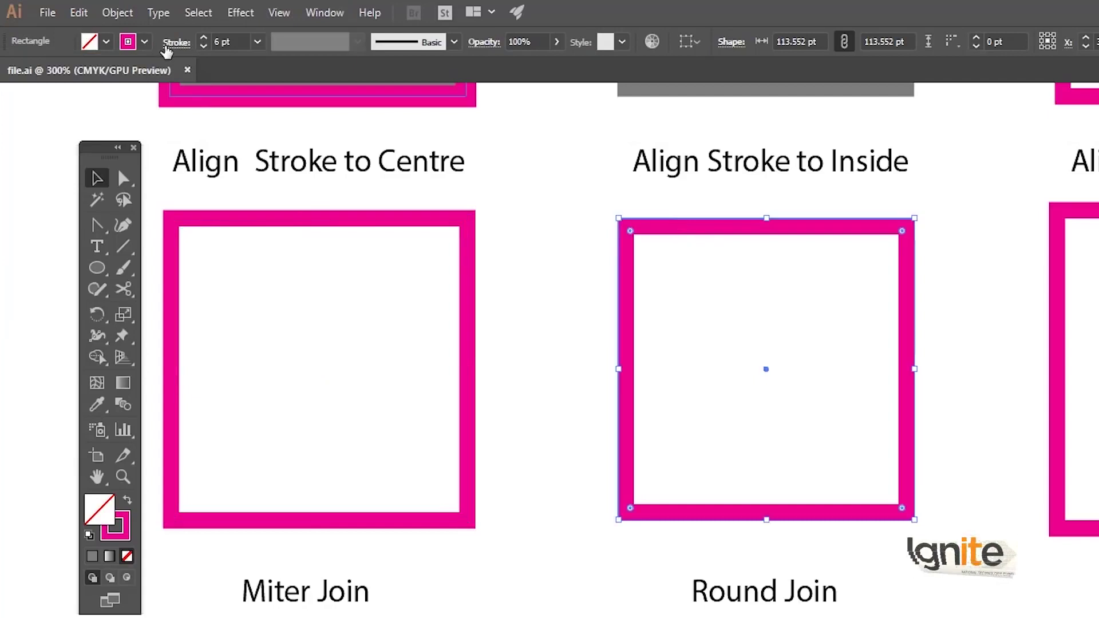
pyautogui.click(174, 43)
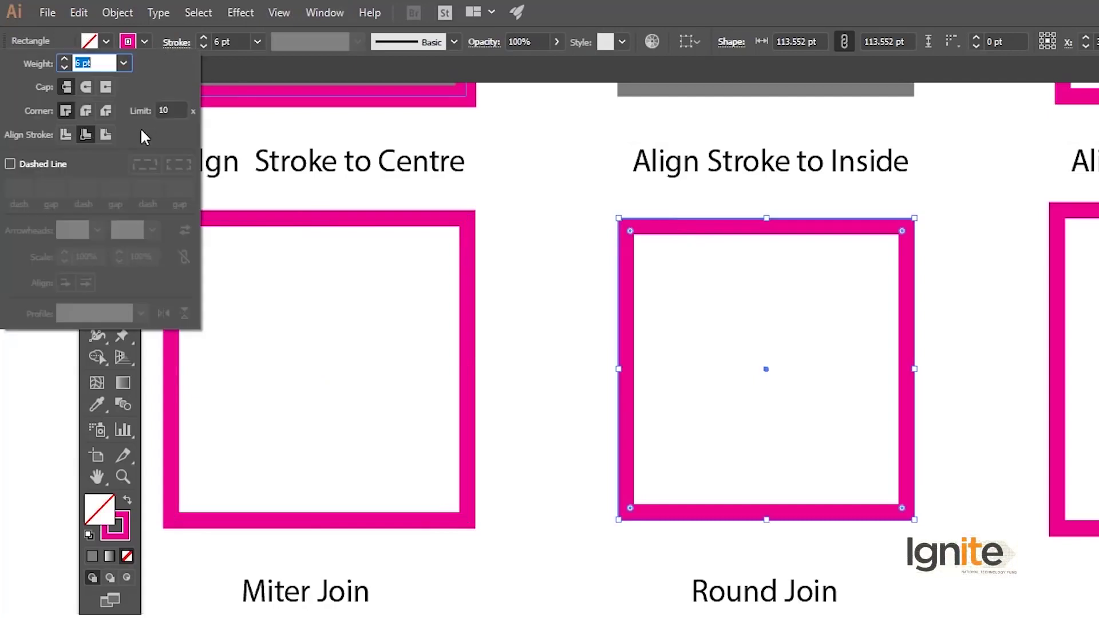
pyautogui.click(87, 137)
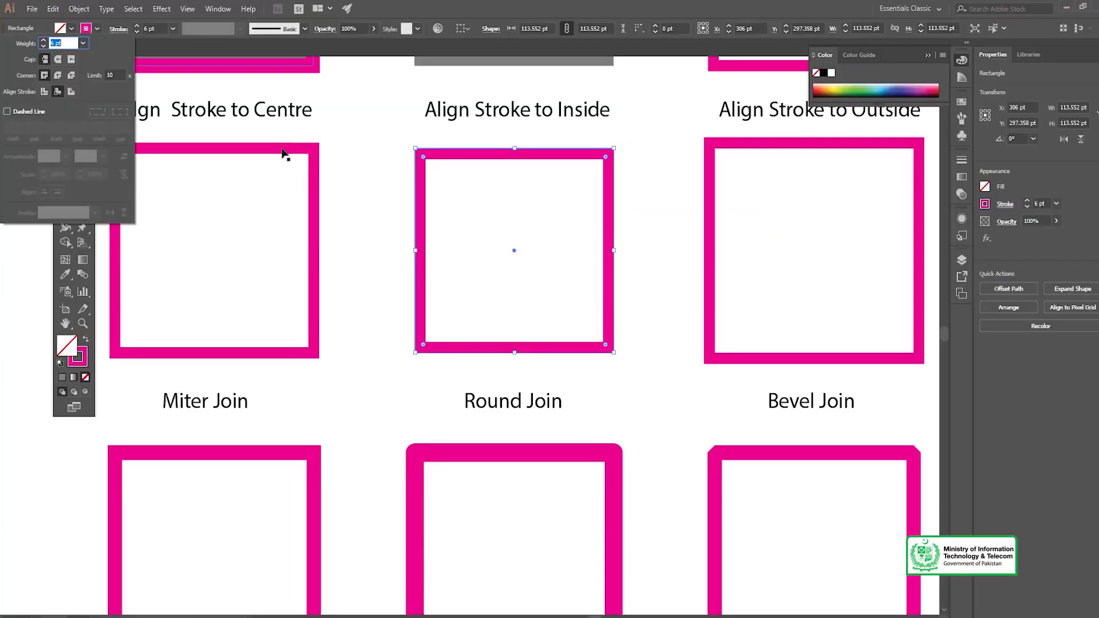
pyautogui.click(282, 152)
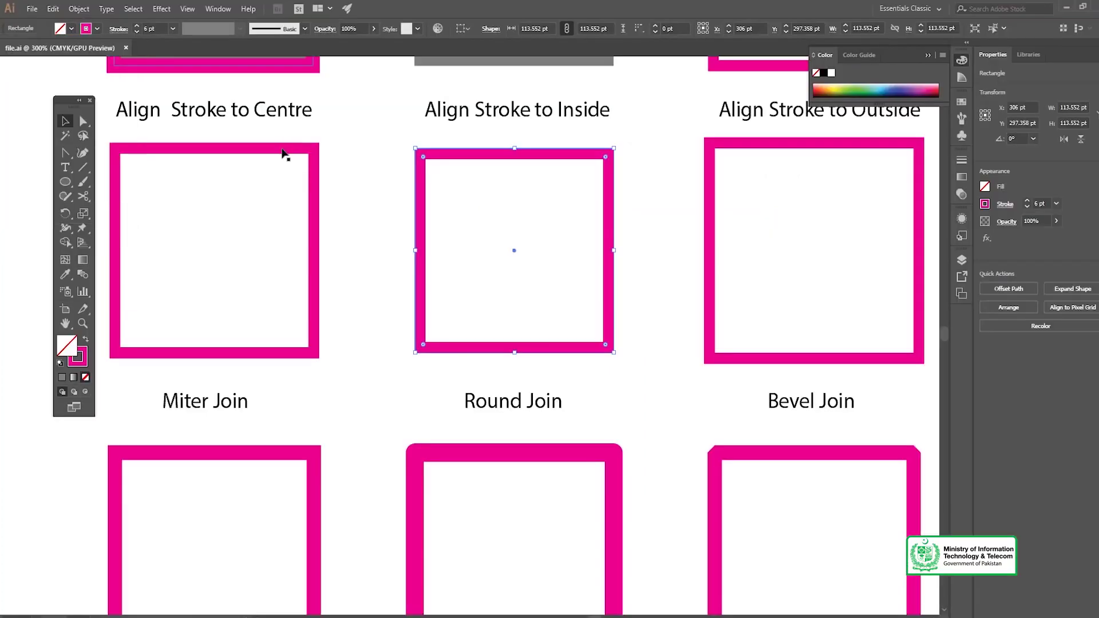
pyautogui.click(264, 154)
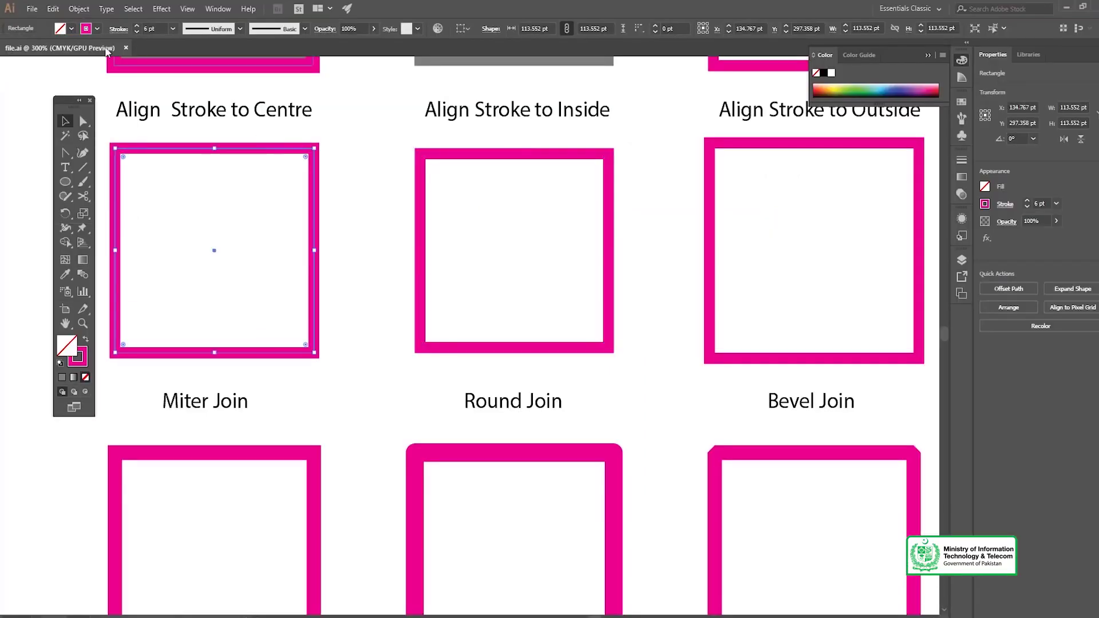
pyautogui.click(113, 30)
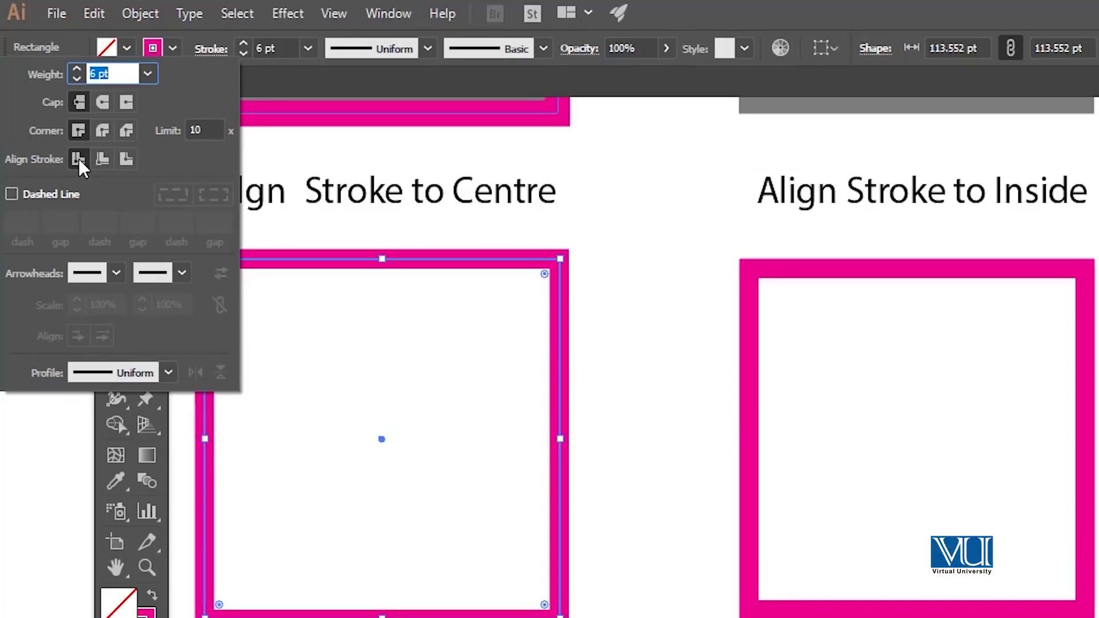
pyautogui.click(953, 246)
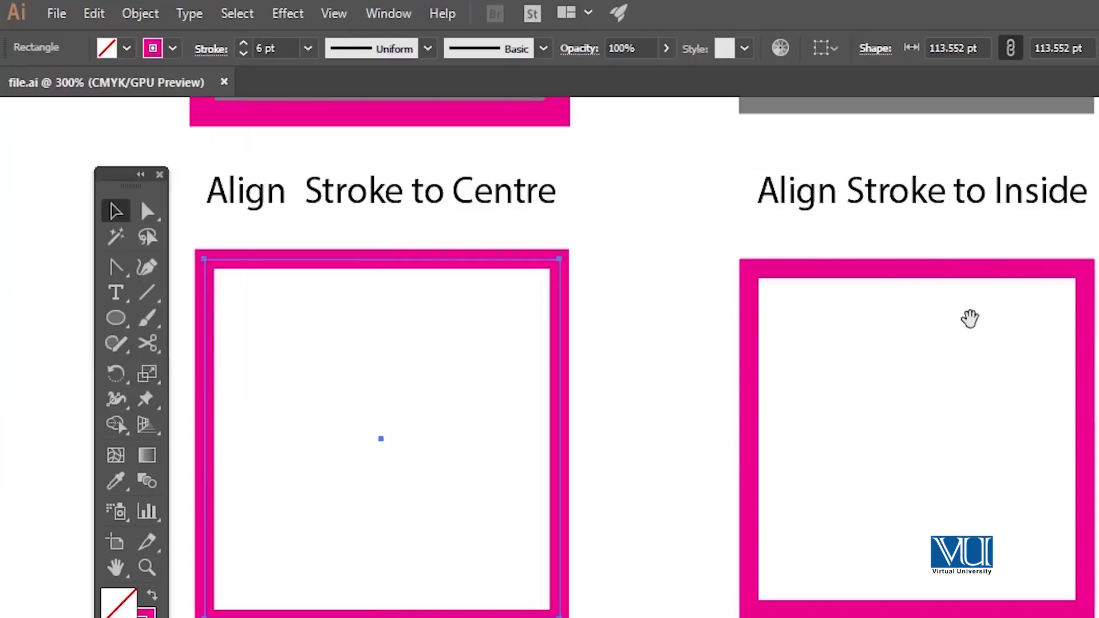
pyautogui.moveTo(1085, 319); pyautogui.dragTo(687, 319)
pyautogui.moveTo(1008, 311); pyautogui.dragTo(858, 315)
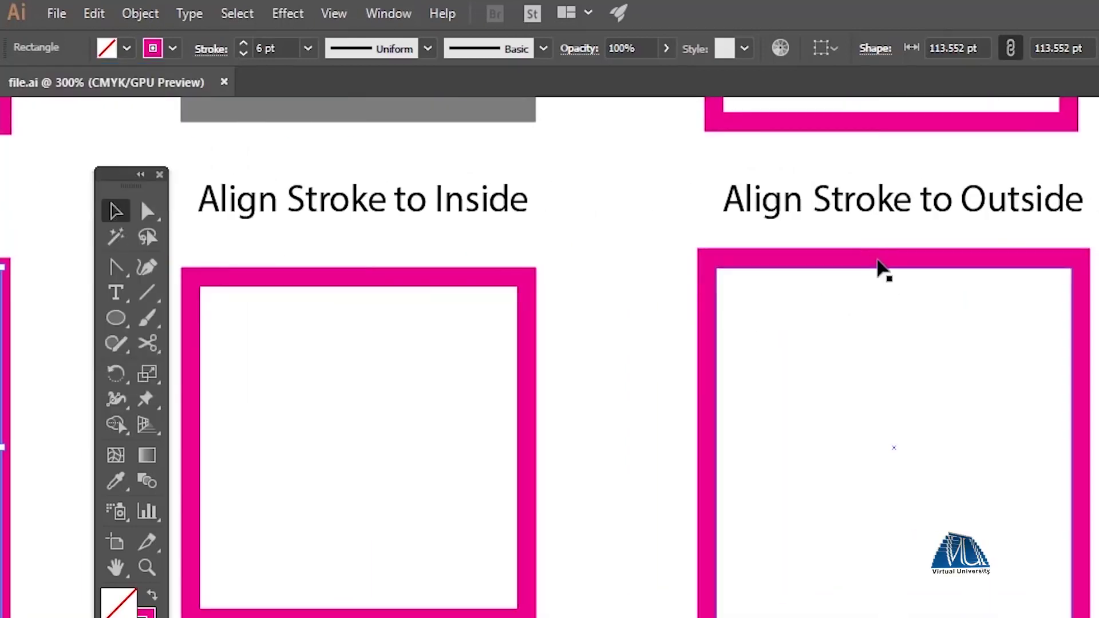
# - Check the Outside square's stroke options, then zoom out to 200% to see all alignment examples
pyautogui.click(879, 260)
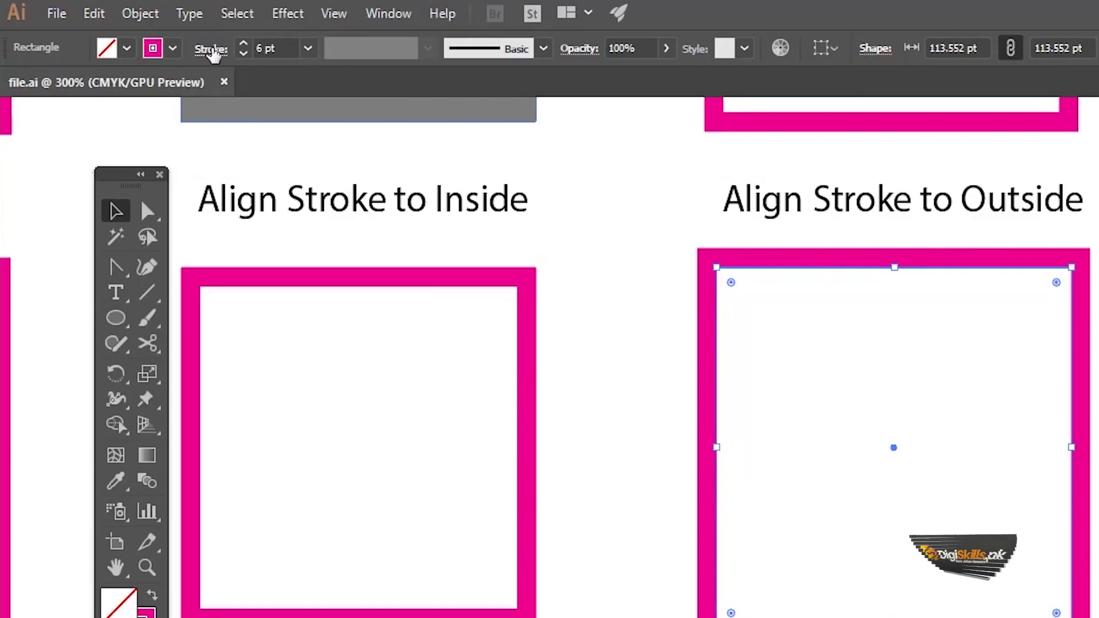
pyautogui.click(211, 48)
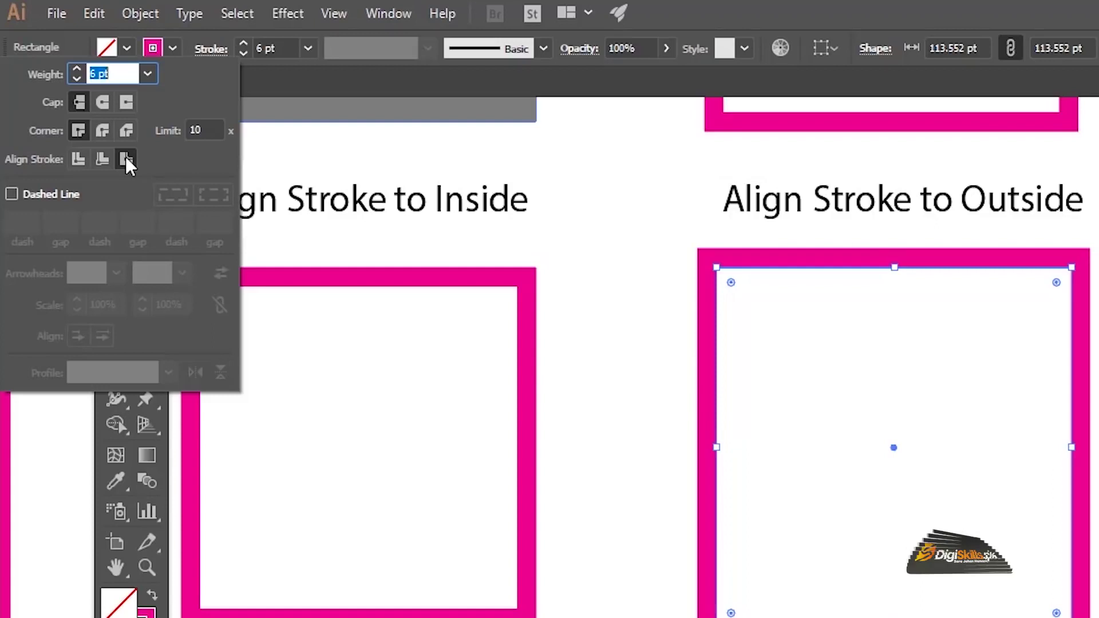
pyautogui.click(355, 156)
pyautogui.moveTo(290, 336)
pyautogui.mouseDown()
pyautogui.moveTo(761, 393)
pyautogui.moveTo(727, 375)
pyautogui.mouseUp()
pyautogui.press('z')
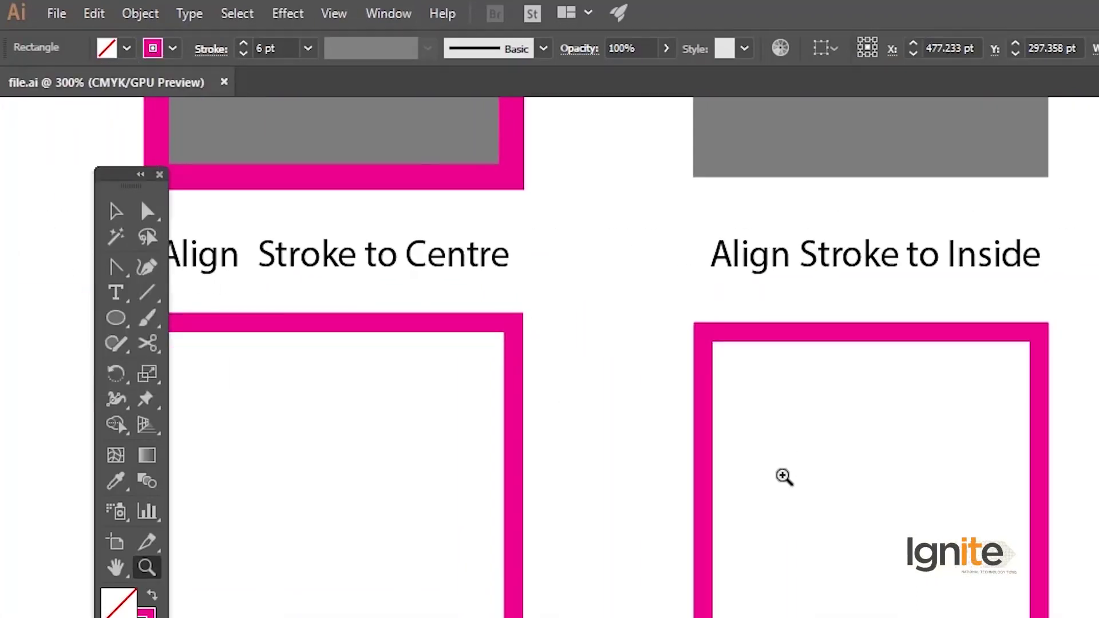
pyautogui.keyDown('alt'); pyautogui.click(785, 476); pyautogui.keyUp('alt')
pyautogui.press('v')
pyautogui.moveTo(809, 549); pyautogui.dragTo(775, 481)
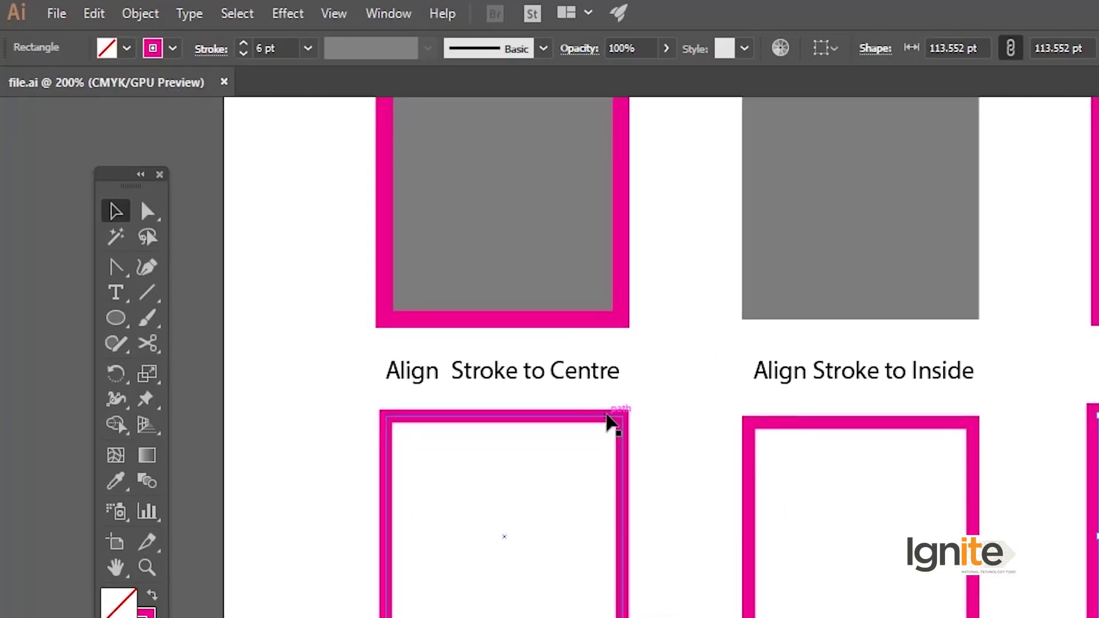
# - Set the Centre and Inside squares' stroke weight to 16 pt
pyautogui.click(606, 413)
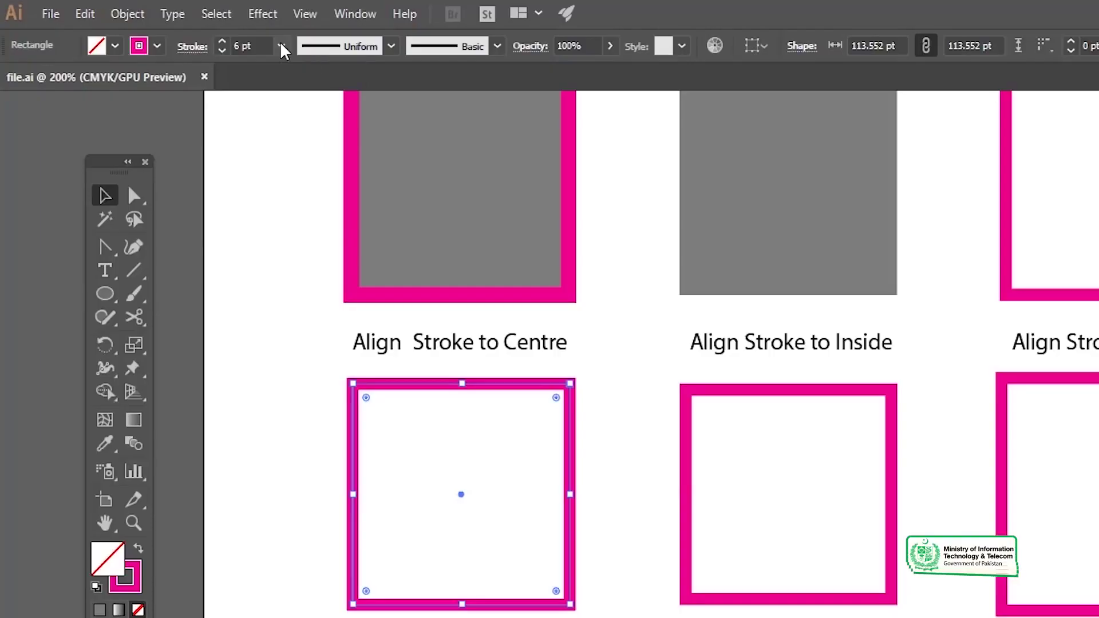
pyautogui.click(281, 46)
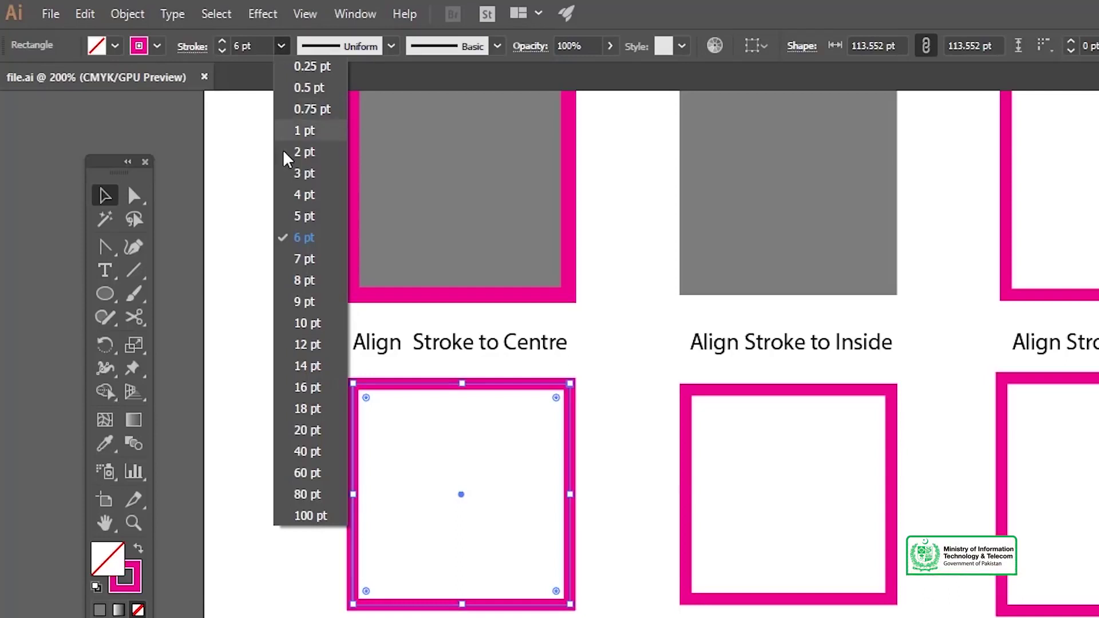
pyautogui.click(317, 393)
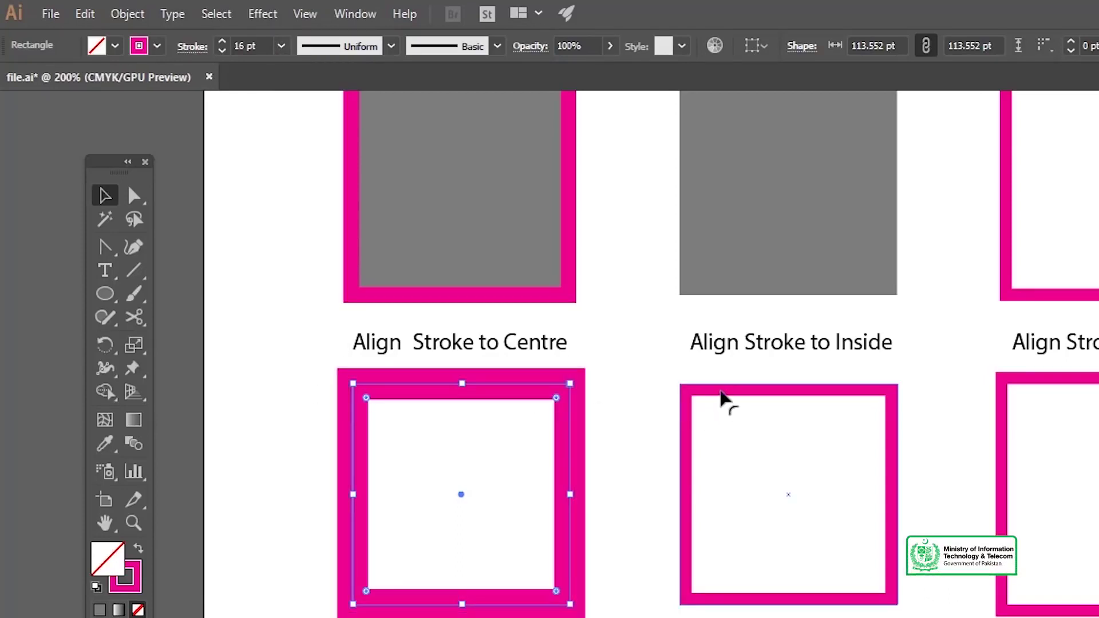
pyautogui.click(723, 399)
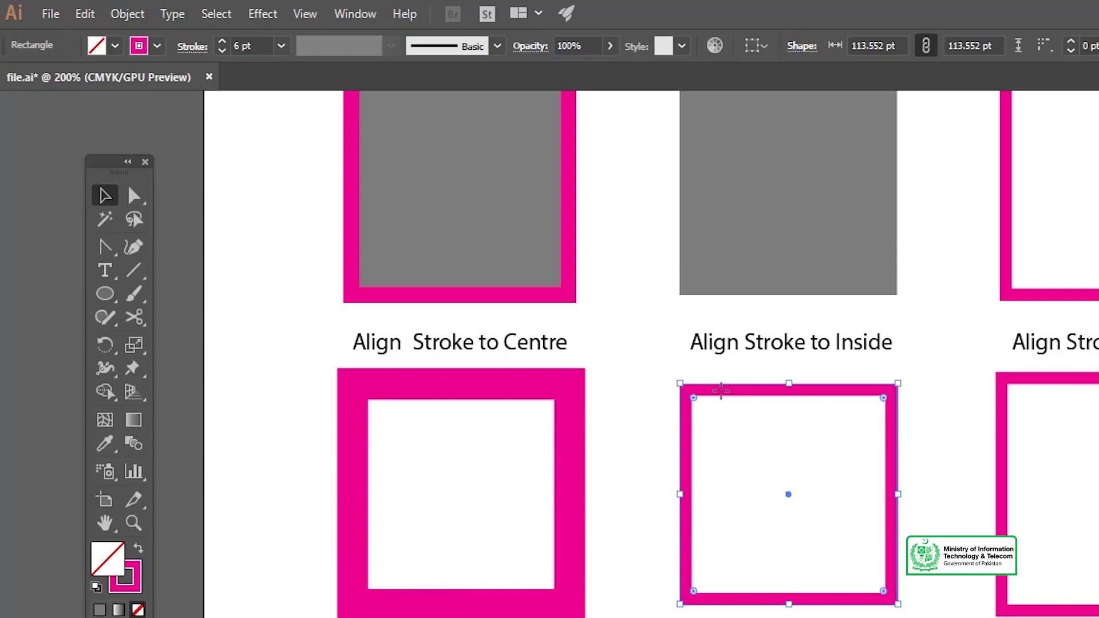
pyautogui.click(282, 51)
pyautogui.click(309, 395)
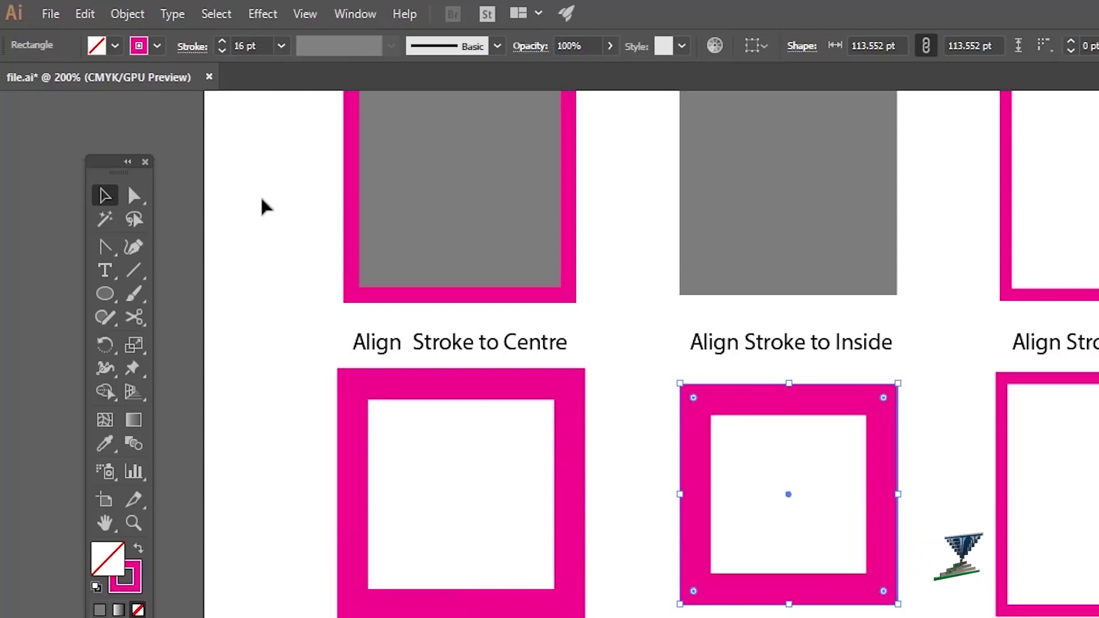
# - Set the Outside square's stroke weight to 16 pt as well
pyautogui.click(282, 46)
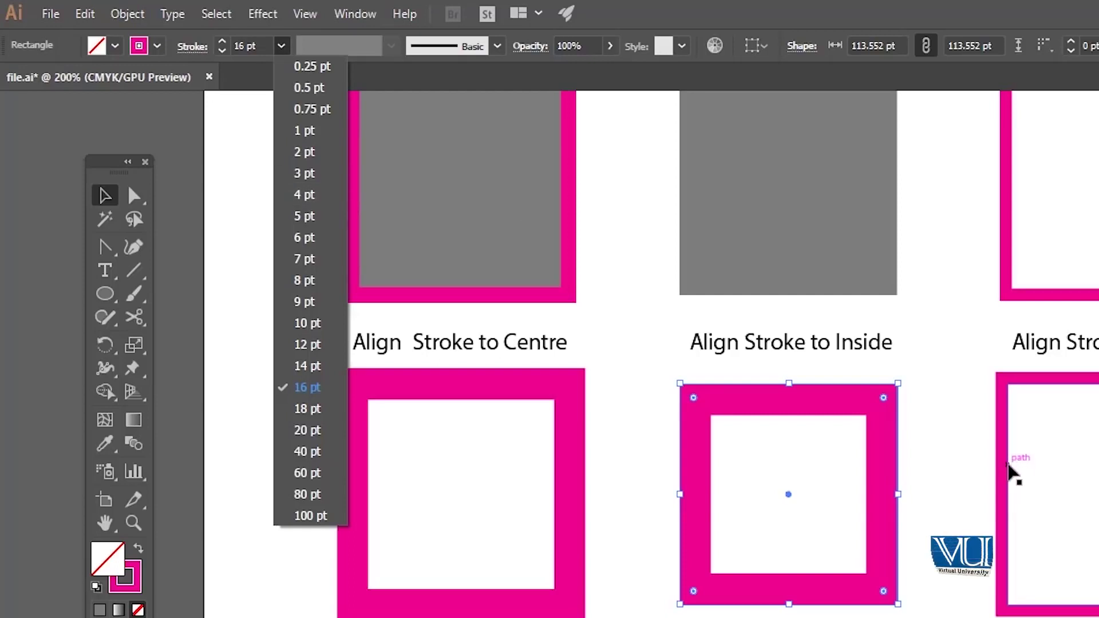
pyautogui.click(1014, 467)
pyautogui.click(837, 447)
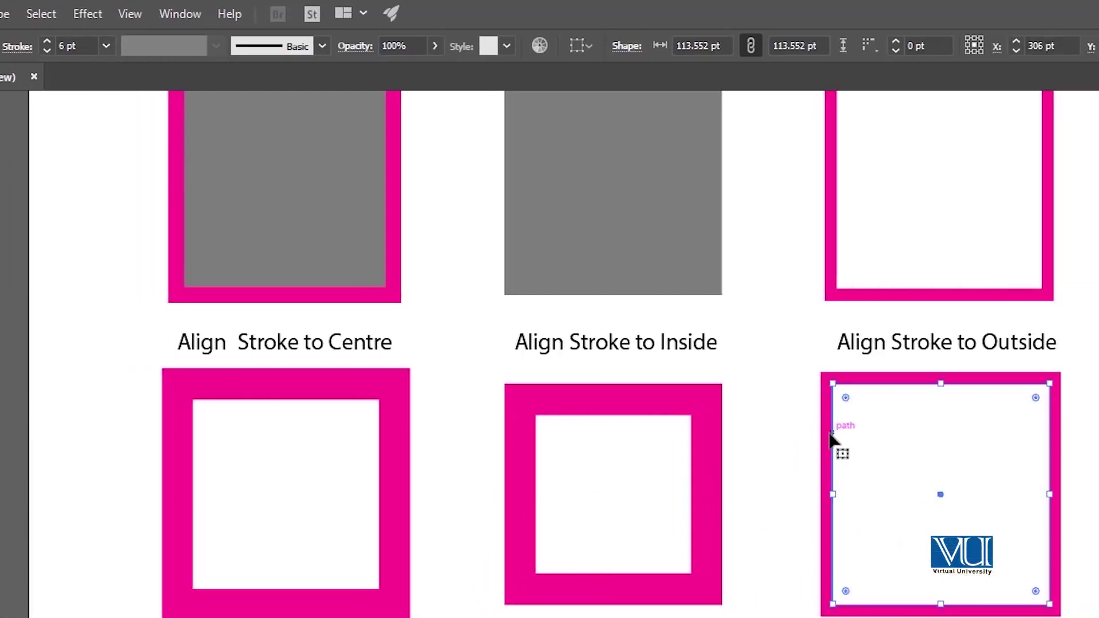
pyautogui.click(106, 45)
pyautogui.click(125, 388)
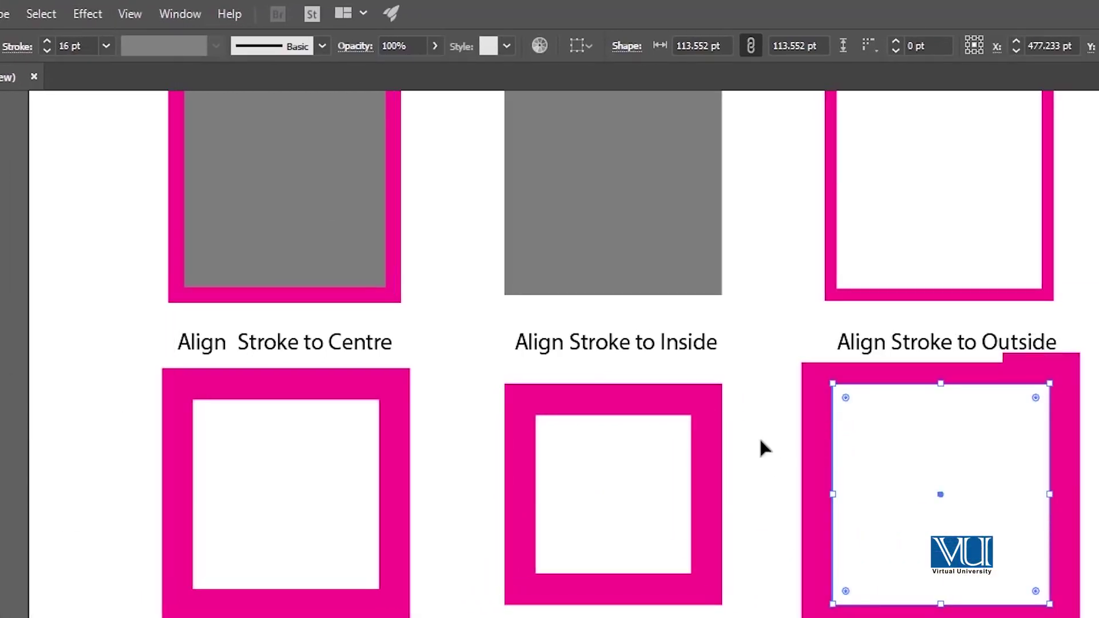
pyautogui.click(684, 420)
pyautogui.click(618, 449)
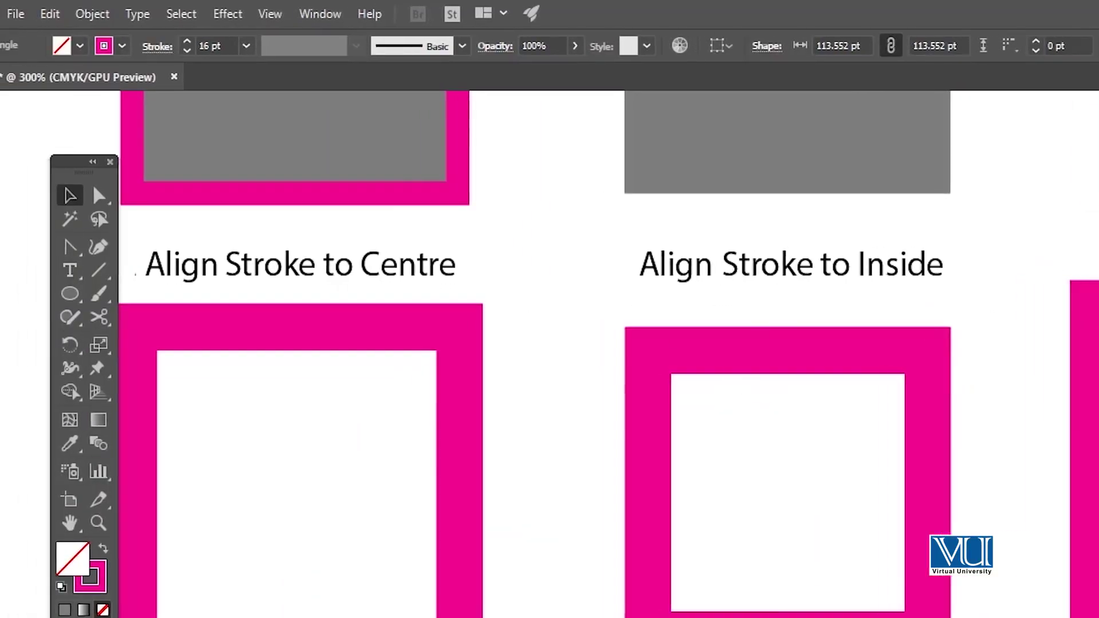
pyautogui.moveTo(115, 160); pyautogui.dragTo(69, 158)
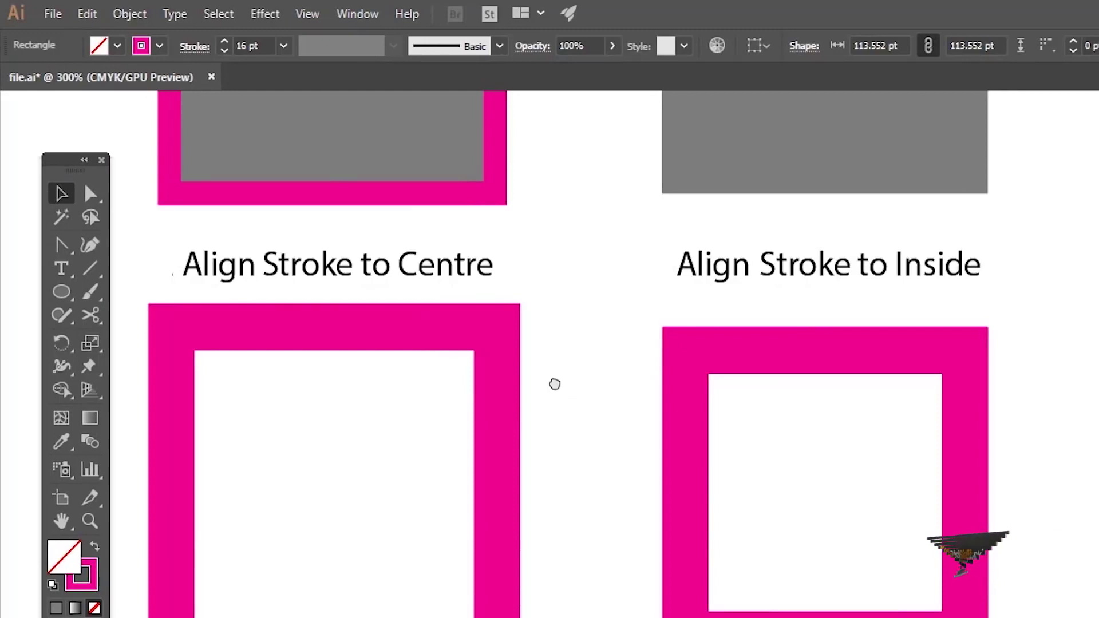
pyautogui.moveTo(568, 386); pyautogui.dragTo(547, 384)
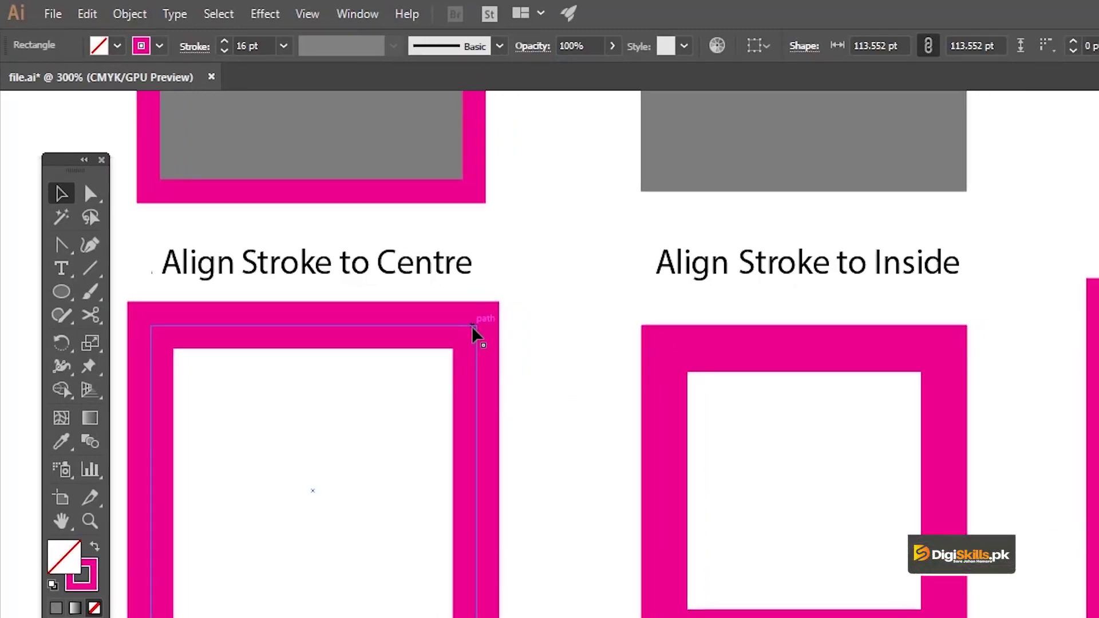
pyautogui.click(473, 333)
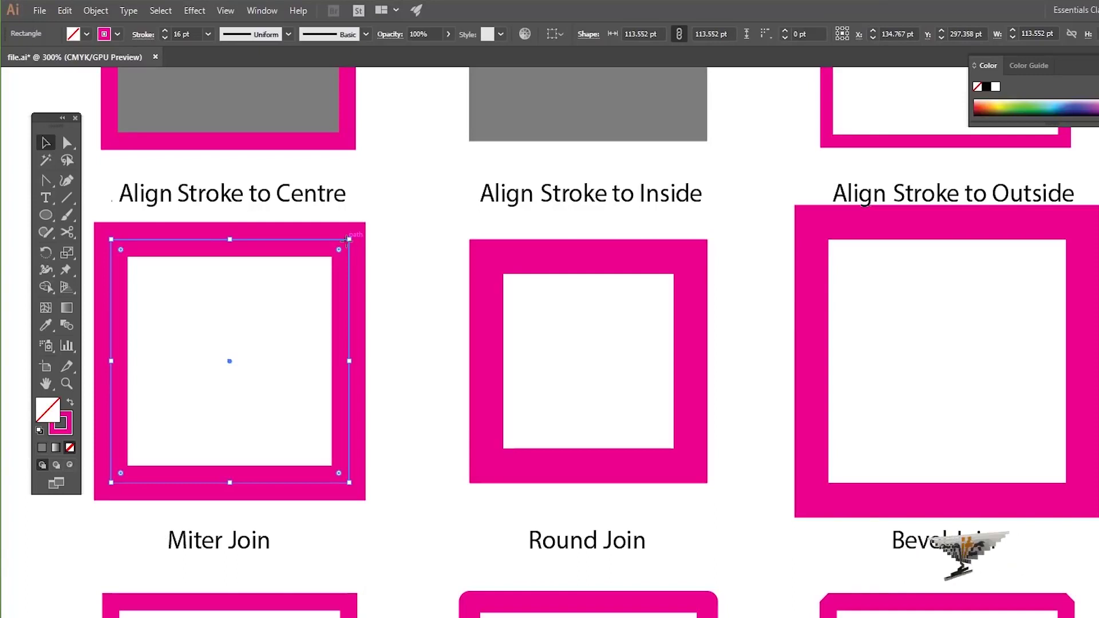
pyautogui.click(585, 261)
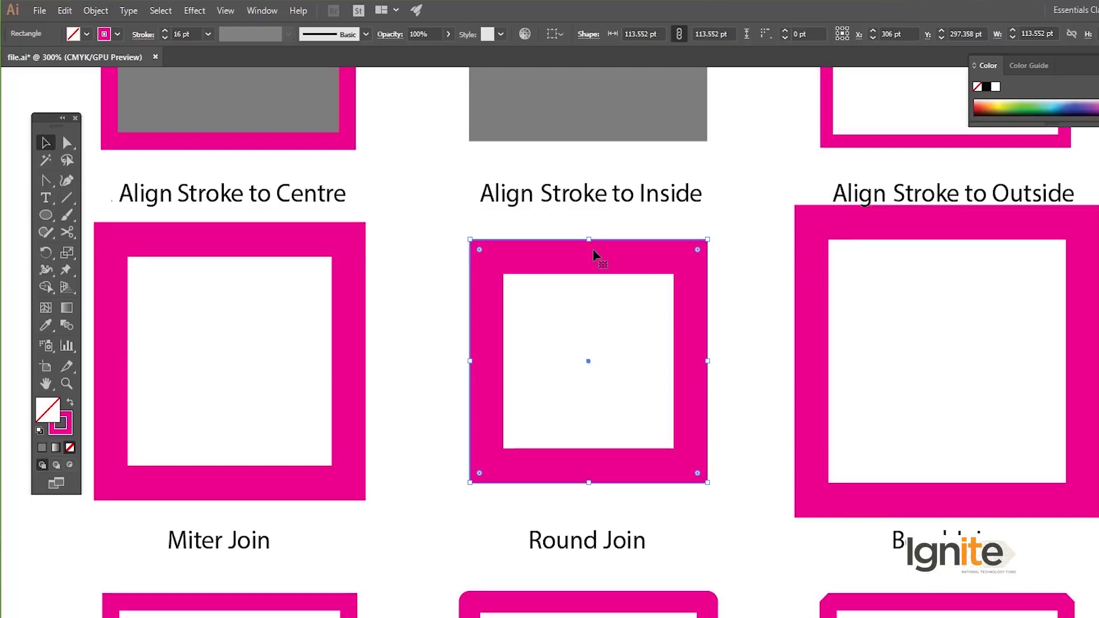
pyautogui.click(827, 217)
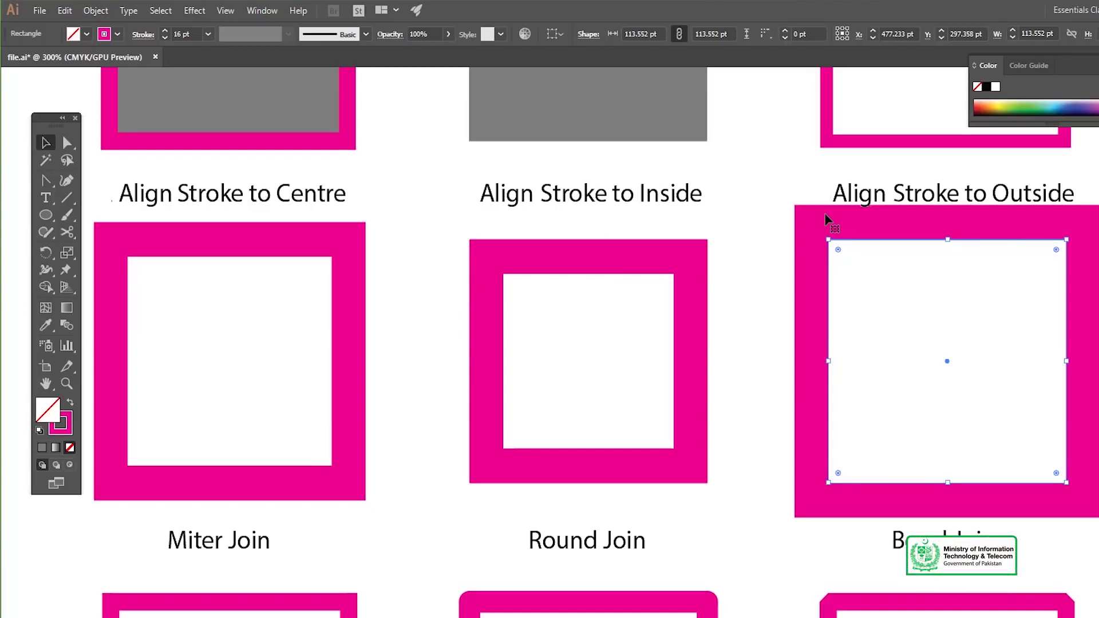
pyautogui.press('z')
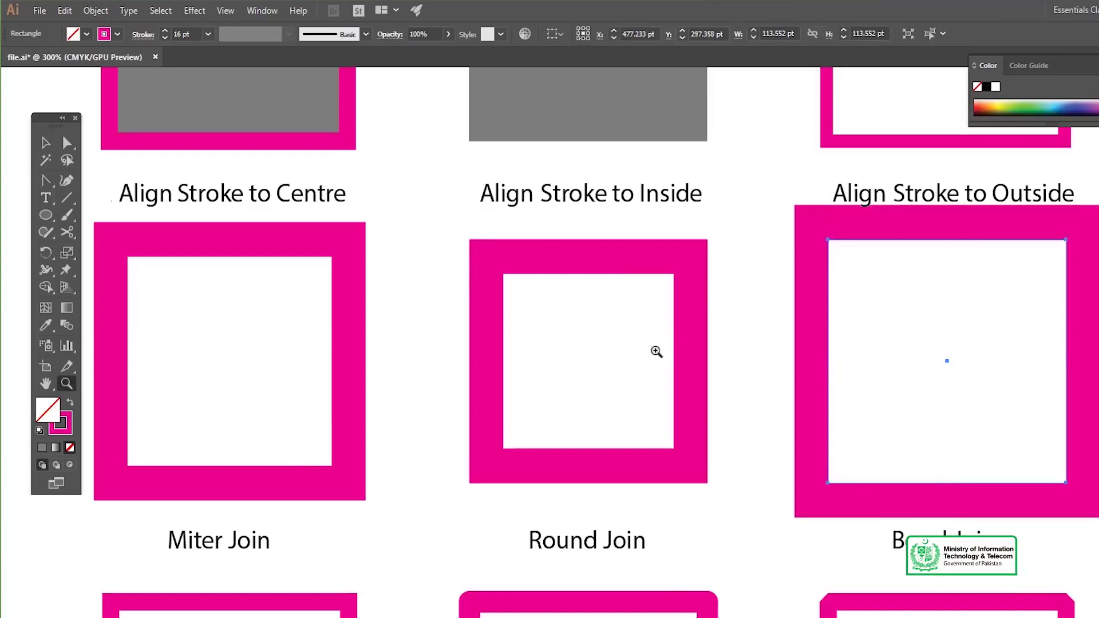
pyautogui.keyDown('alt'); pyautogui.click(653, 350); pyautogui.keyUp('alt')
pyautogui.press('v')
pyautogui.moveTo(580, 389); pyautogui.dragTo(663, 281)
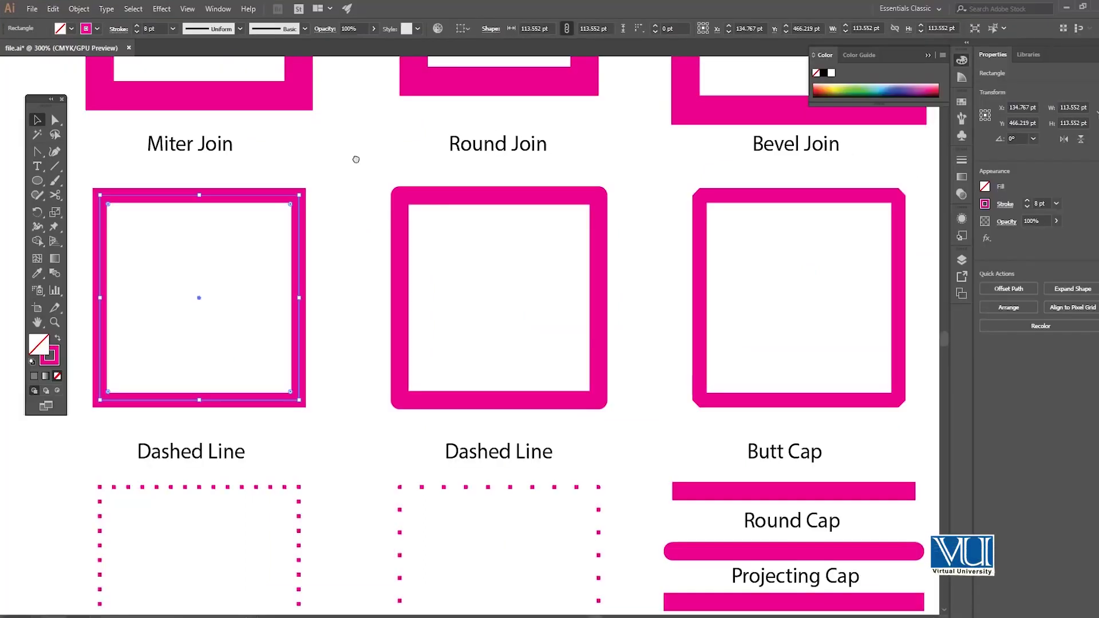
# - Reframe the join samples at 300% and show the stroke options with the Miter Join corner and 8 pt weight
pyautogui.moveTo(349, 172); pyautogui.dragTo(337, 162)
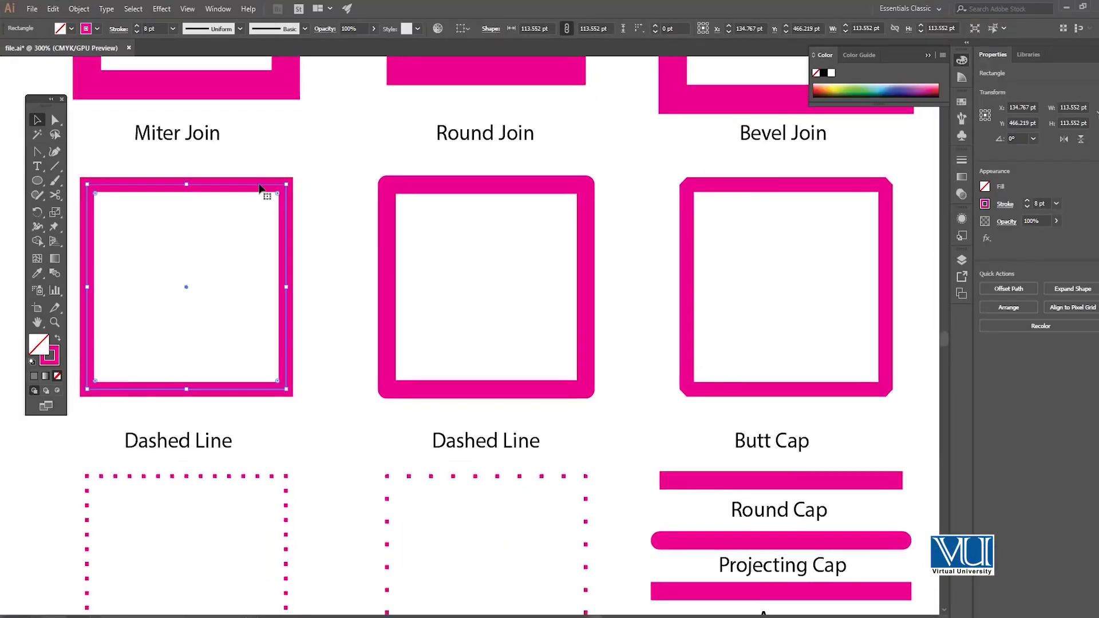
pyautogui.press('z')
pyautogui.keyDown('alt'); pyautogui.click(389, 279); pyautogui.keyUp('alt')
pyautogui.moveTo(516, 312); pyautogui.dragTo(464, 284)
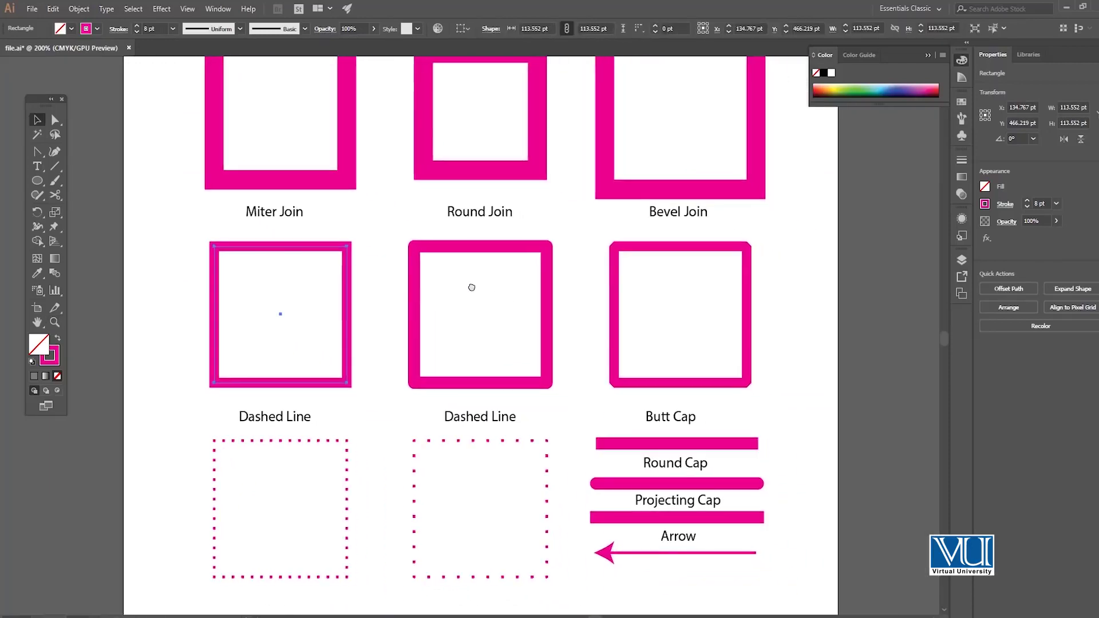
pyautogui.press('v')
pyautogui.hotkey('ctrl', '=')
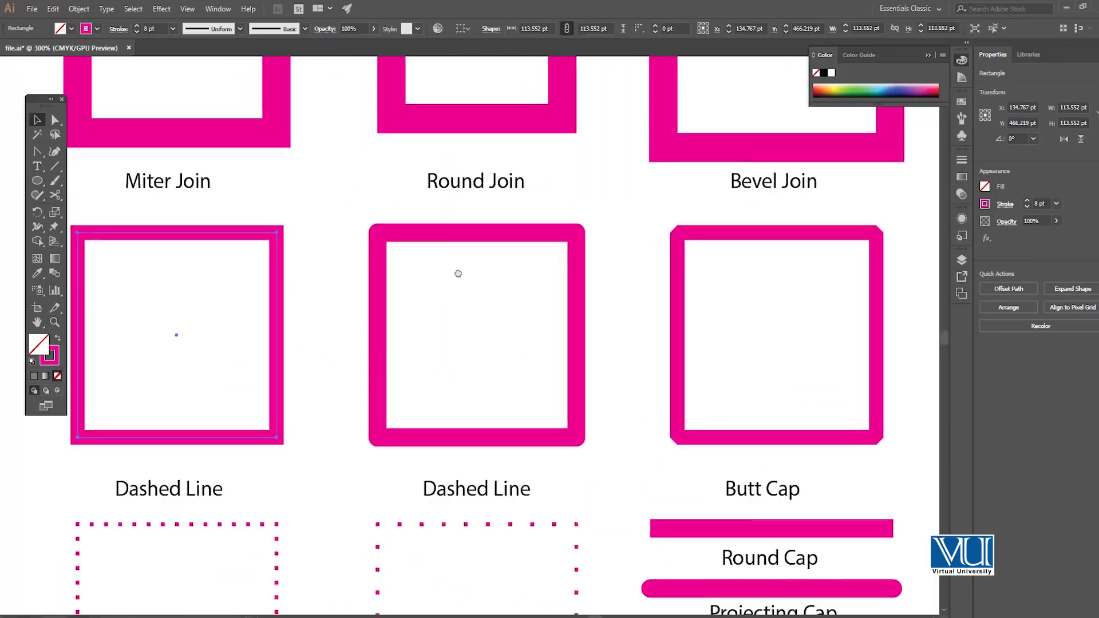
pyautogui.keyDown('shift'); pyautogui.click(385, 229); pyautogui.keyUp('shift')
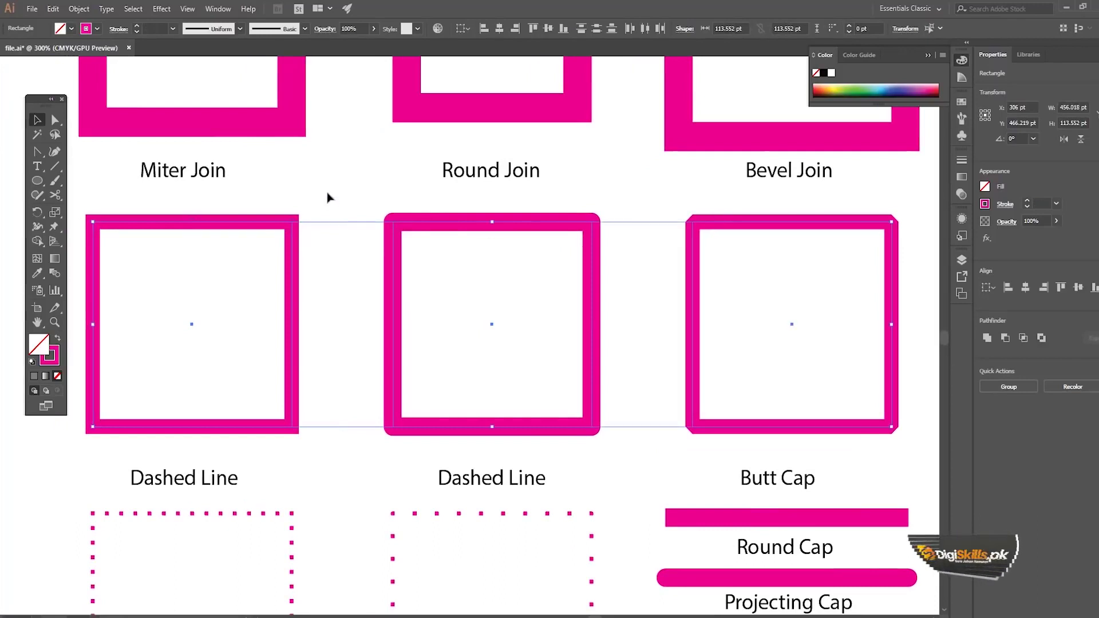
pyautogui.click(275, 160)
pyautogui.click(117, 30)
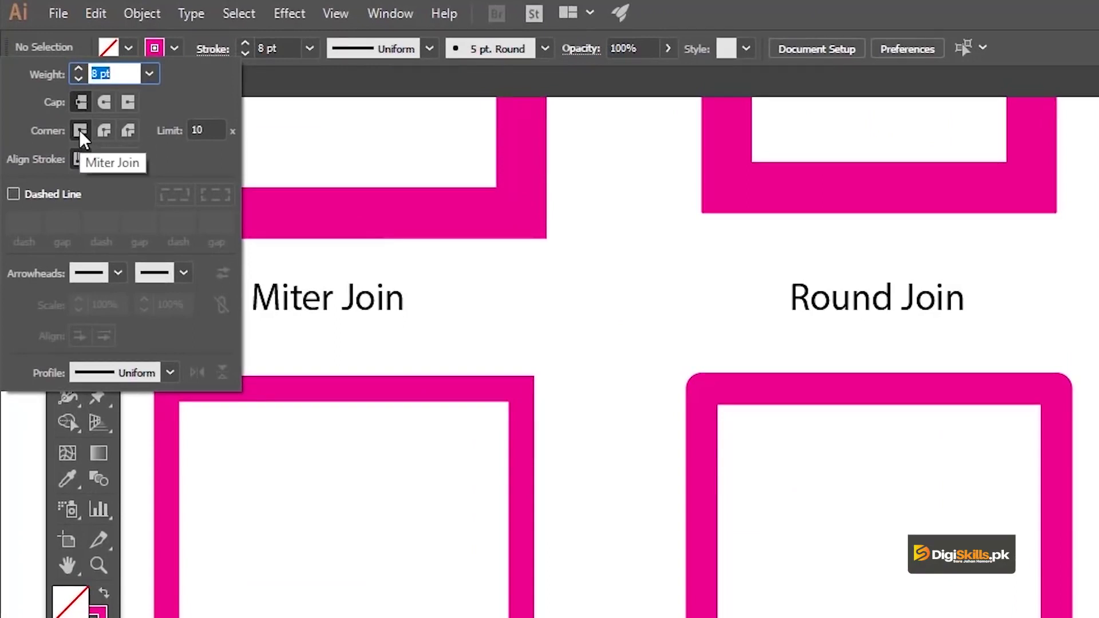
# - Select the Miter Join square and view its 8 pt miter-join stroke options
pyautogui.click(286, 405)
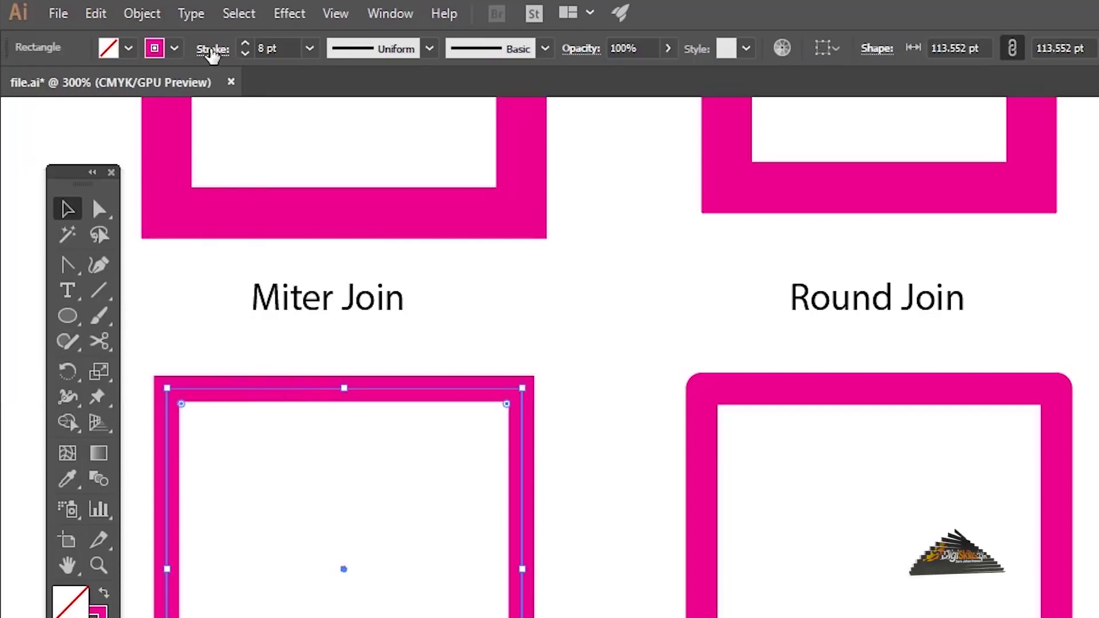
pyautogui.click(211, 50)
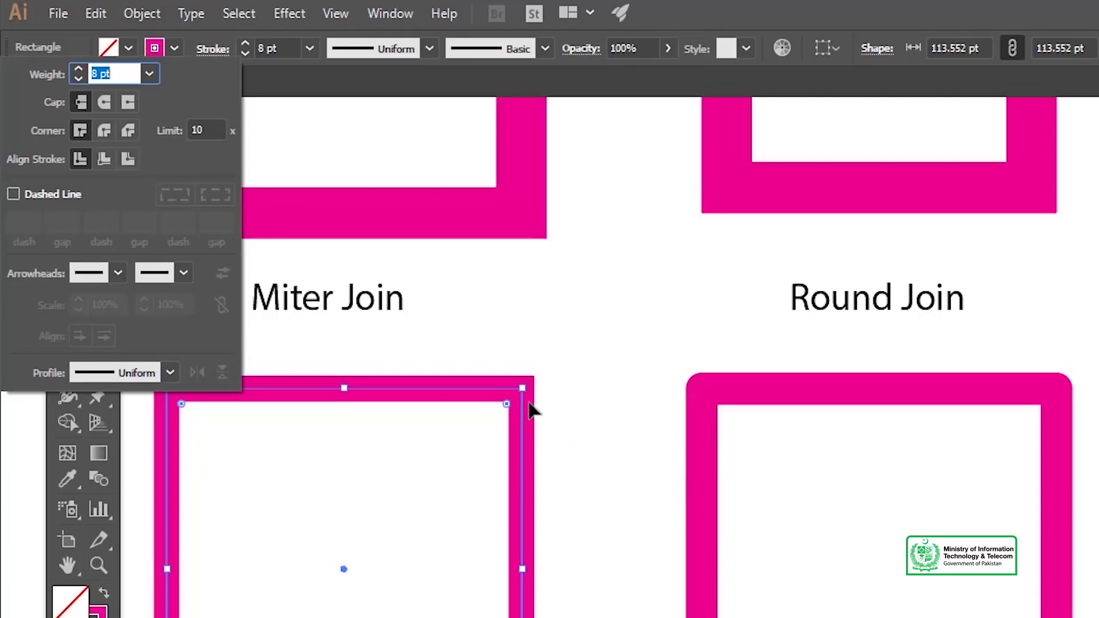
# - Select the Round Join square and confirm its 10 pt stroke uses the round corner join
pyautogui.moveTo(719, 422); pyautogui.dragTo(486, 399)
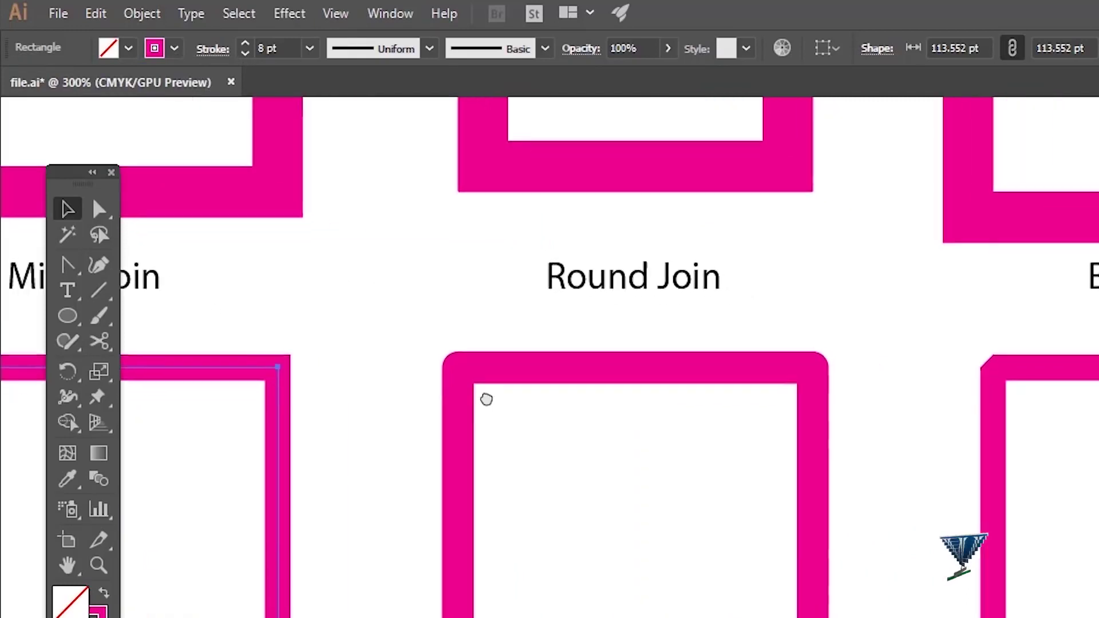
pyautogui.click(523, 373)
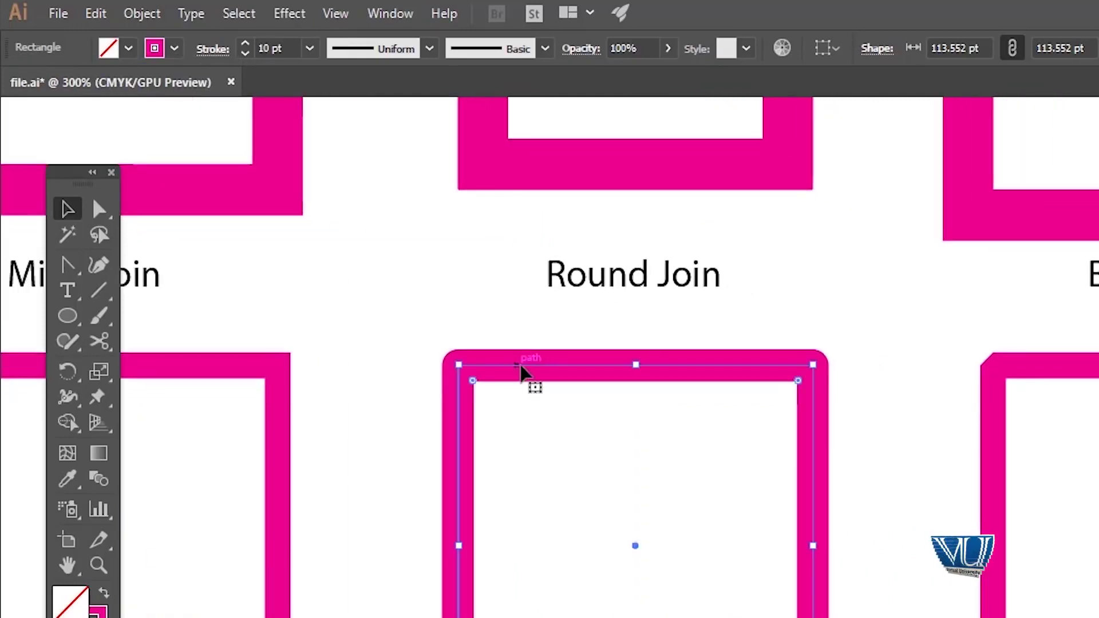
pyautogui.click(207, 50)
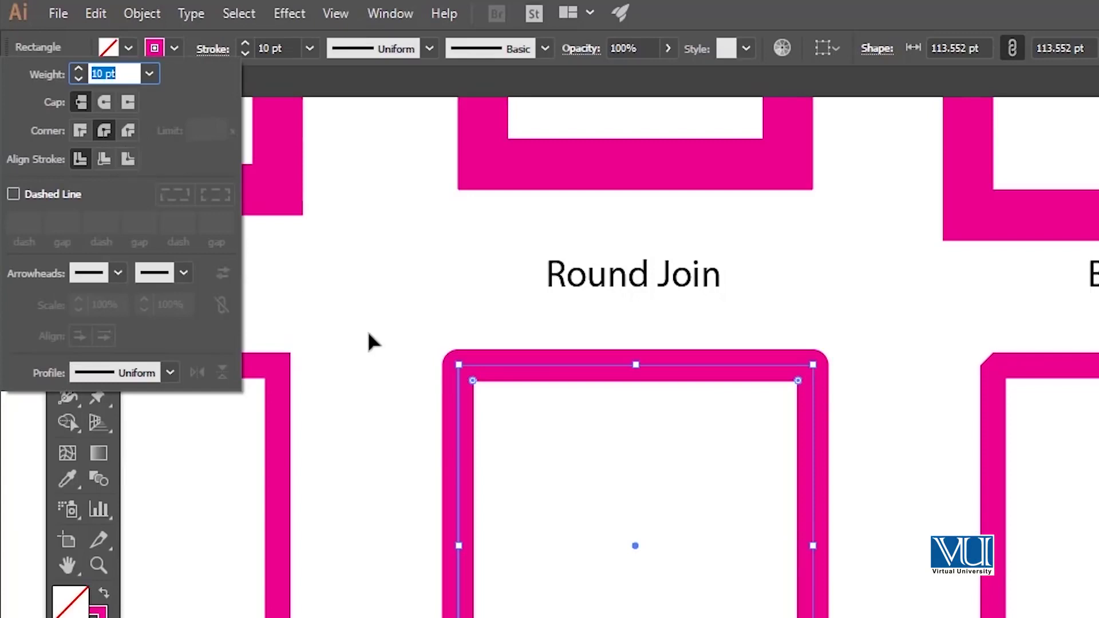
pyautogui.press('Escape')
# - Zoom in close on the Round Join square's rounded corner and centre it
pyautogui.press('z')
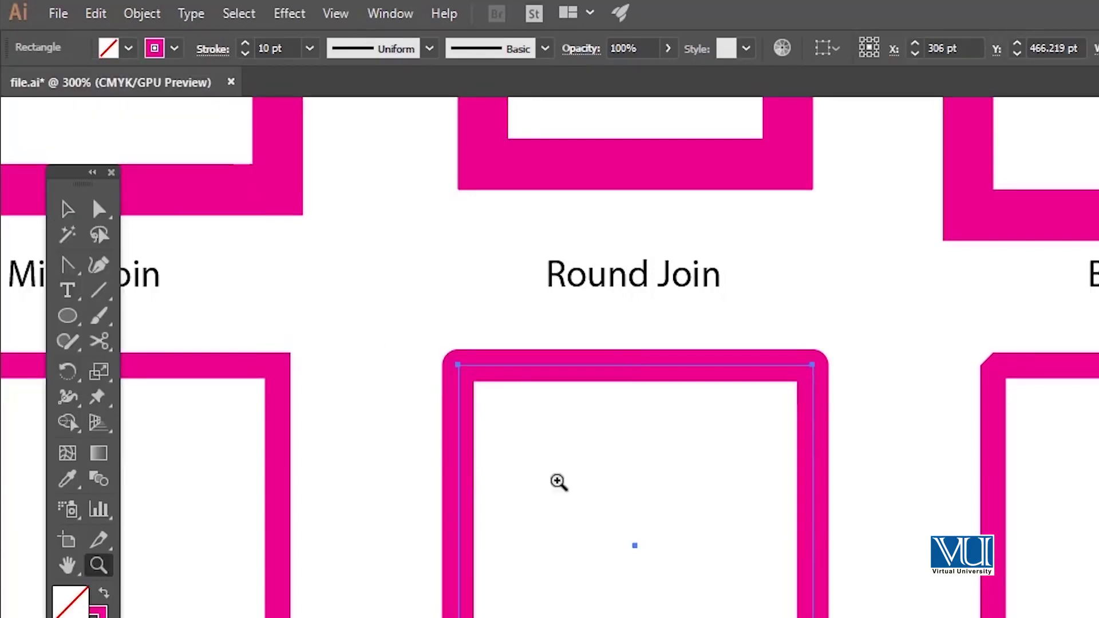
pyautogui.click(559, 481)
pyautogui.click(616, 528)
pyautogui.press('v')
pyautogui.moveTo(848, 518); pyautogui.dragTo(486, 444)
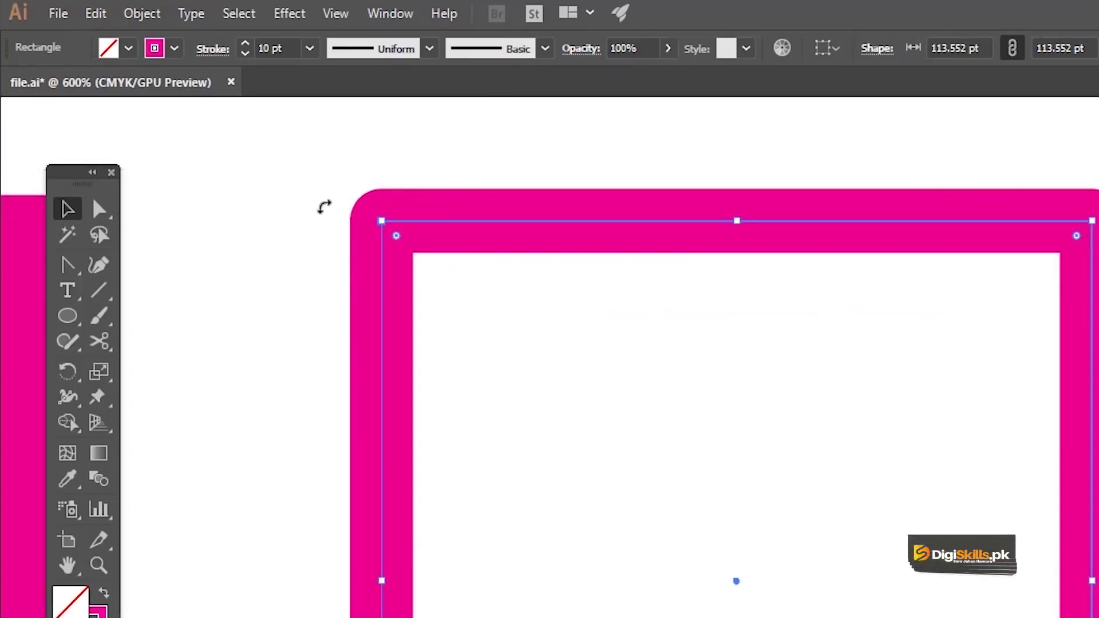
# - Select the Bevel Join square and view its 8 pt bevel-join stroke options
pyautogui.moveTo(373, 195); pyautogui.dragTo(312, 204)
pyautogui.hscroll(2, 286, 205)
pyautogui.hscroll(5, 605, 245)
pyautogui.hscroll(4, 569, 245)
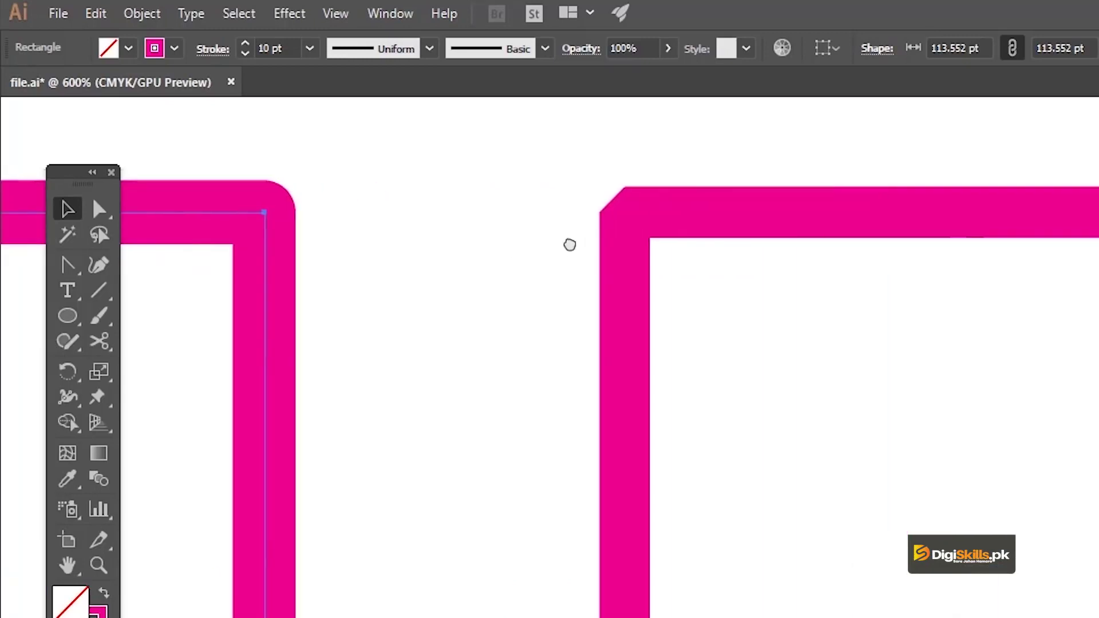
pyautogui.hscroll(2, 581, 211)
pyautogui.click(589, 209)
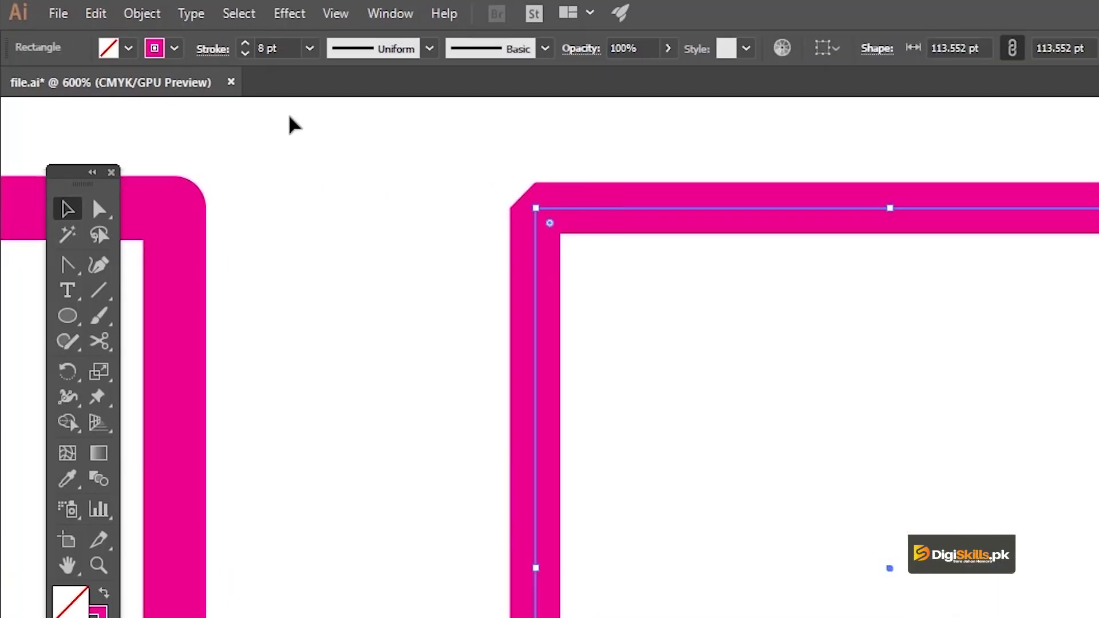
pyautogui.click(213, 49)
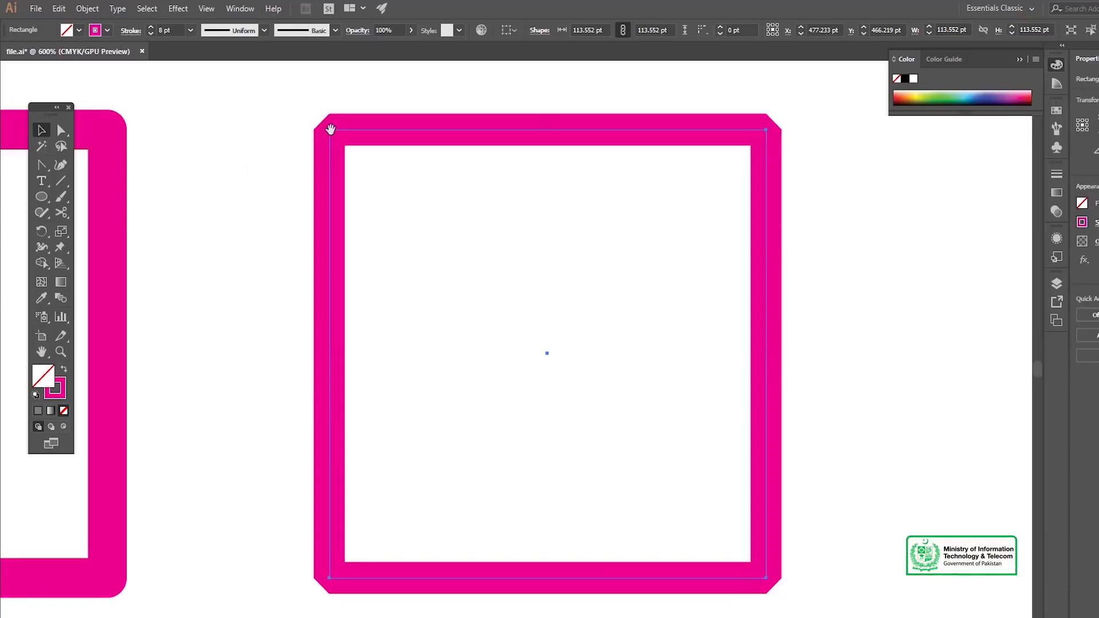
# - Pan back across to a wider view of the join and cap samples
pyautogui.hscroll(-2, 342, 97)
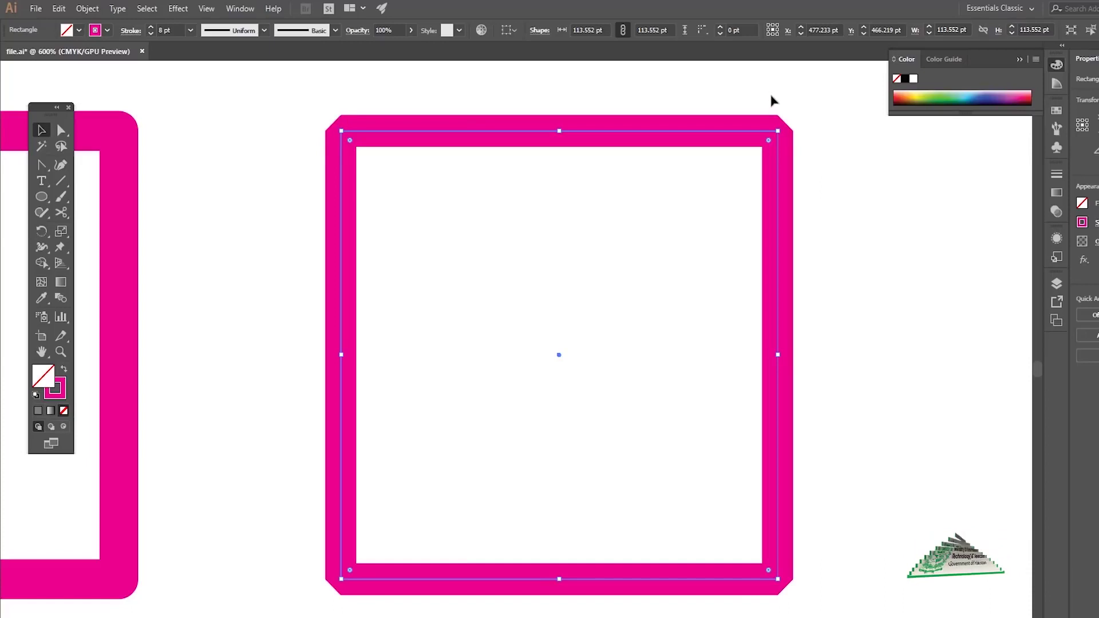
pyautogui.moveTo(822, 458); pyautogui.dragTo(815, 338)
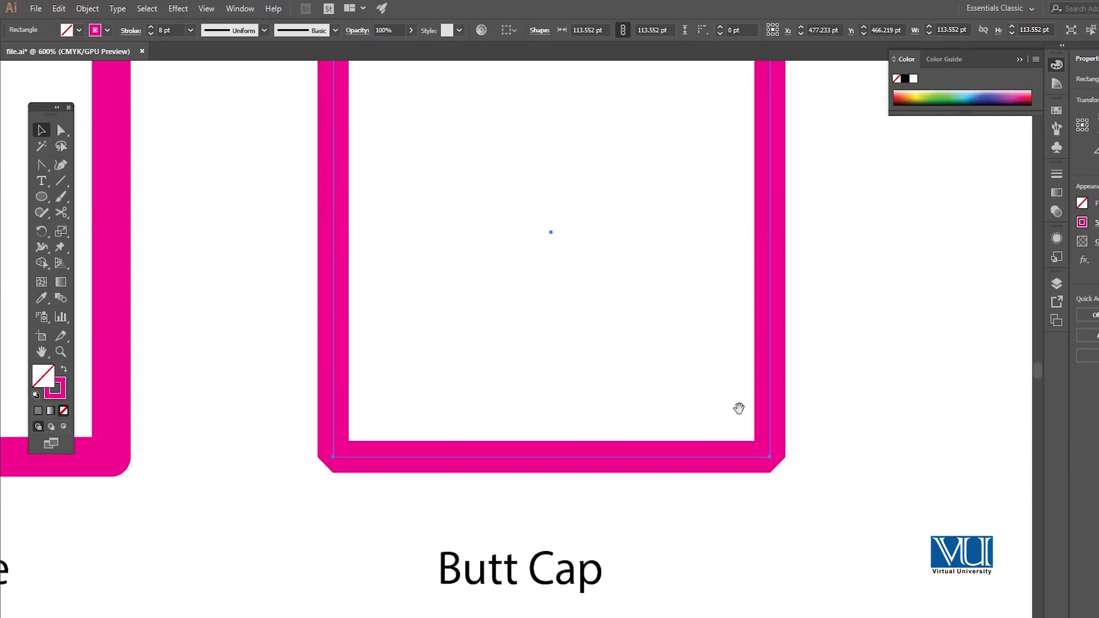
pyautogui.hscroll(-3, 742, 408)
pyautogui.hscroll(-3, 729, 383)
pyautogui.hscroll(-3, 567, 305)
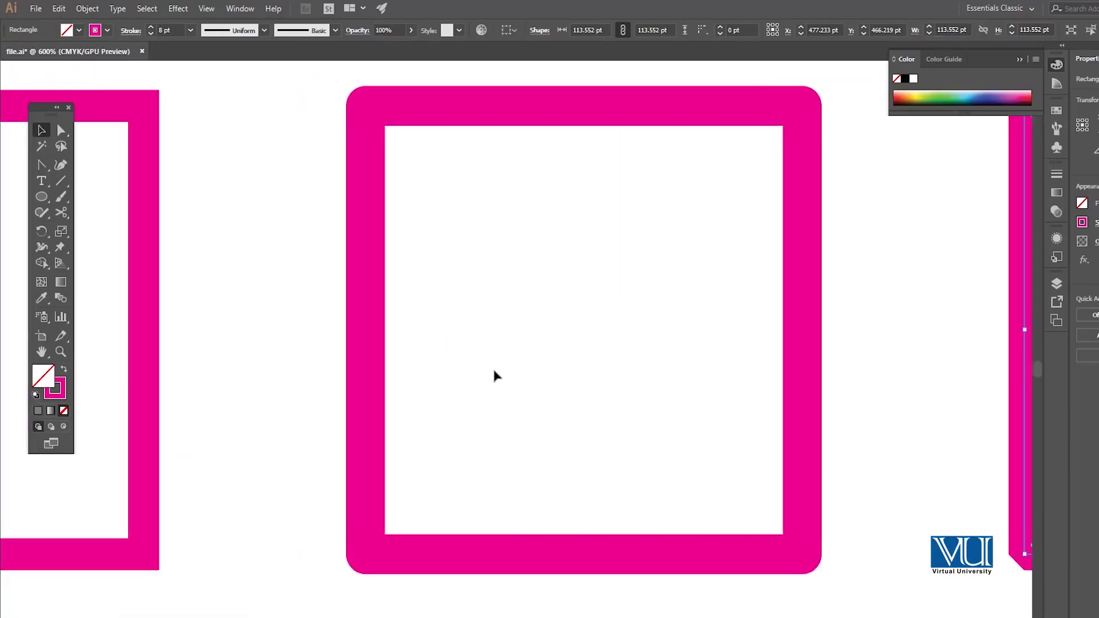
pyautogui.keyDown('alt'); pyautogui.scroll(-1, 535, 358); pyautogui.keyUp('alt')
pyautogui.keyDown('alt'); pyautogui.scroll(-1, 527, 368); pyautogui.keyUp('alt')
# - Make the square's stroke a dashed line with 2 pt dashes and 6 pt gaps
pyautogui.scroll(-4, 532, 345)
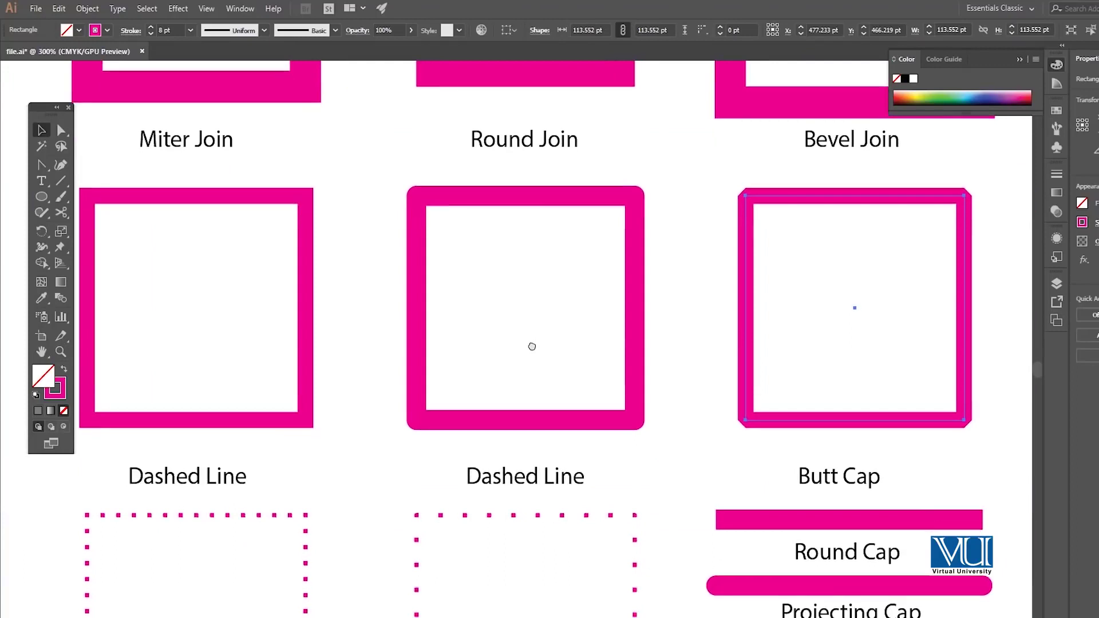
pyautogui.scroll(-1, 532, 346)
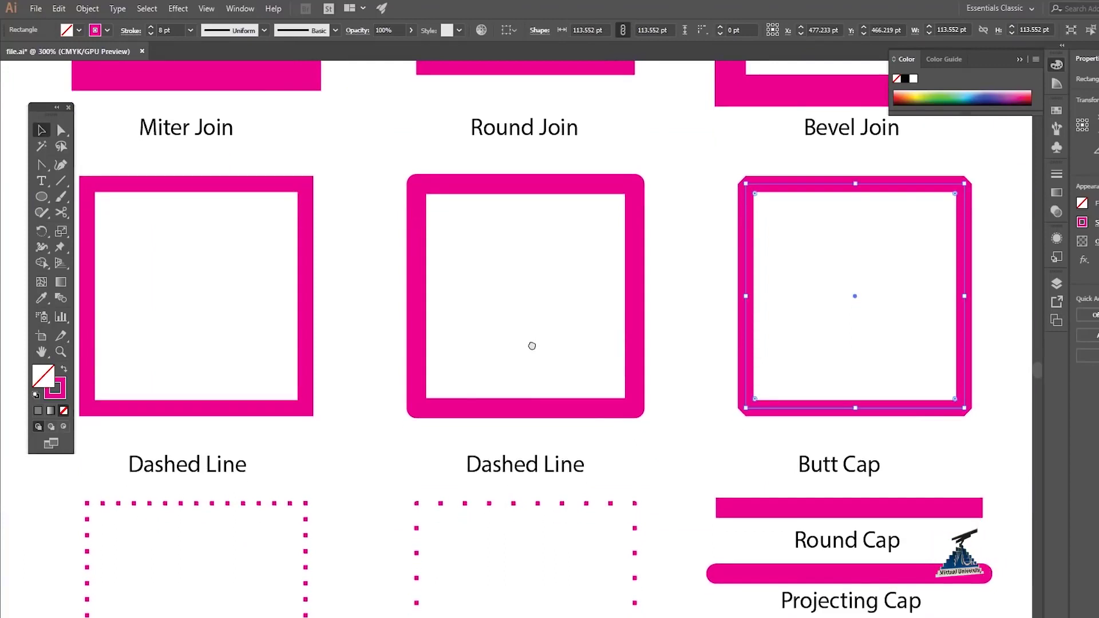
pyautogui.scroll(-3, 435, 334)
pyautogui.scroll(-5, 435, 334)
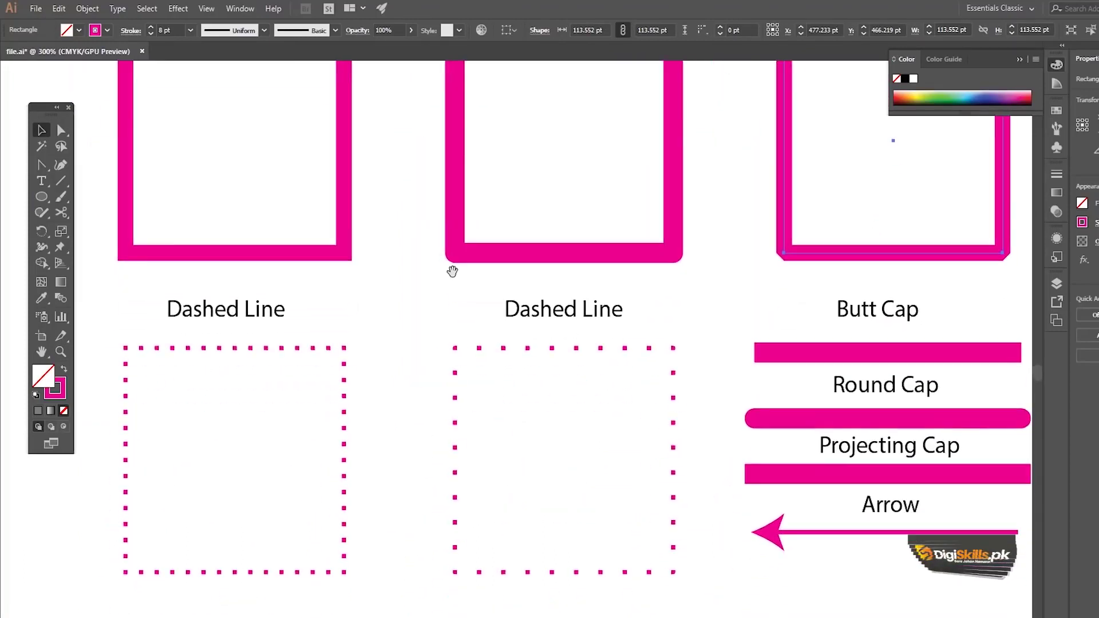
pyautogui.scroll(-2, 449, 273)
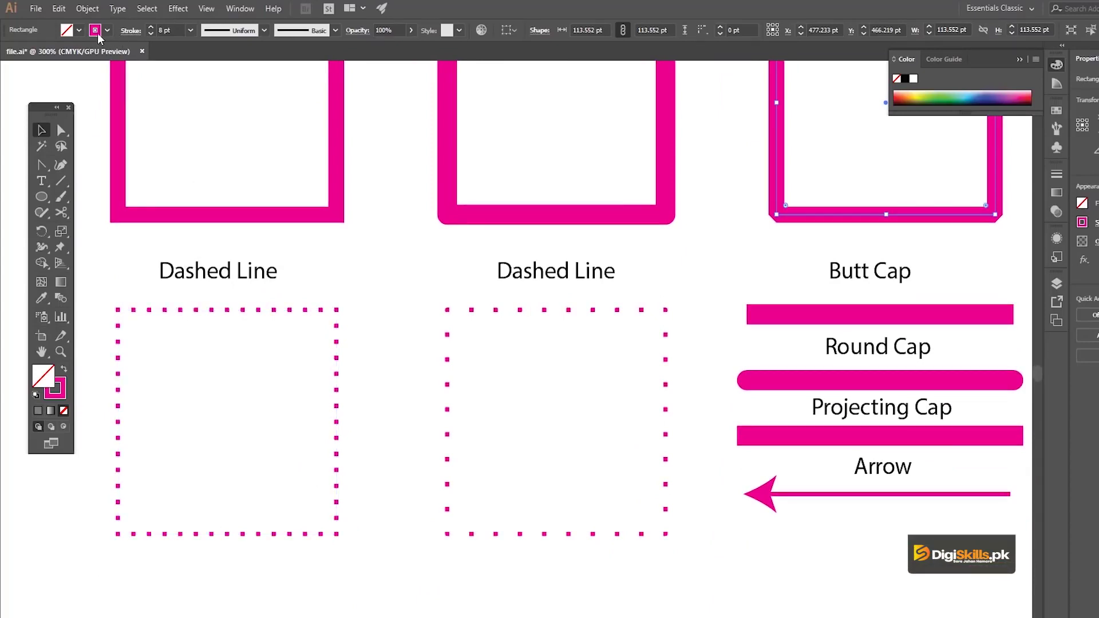
pyautogui.click(131, 30)
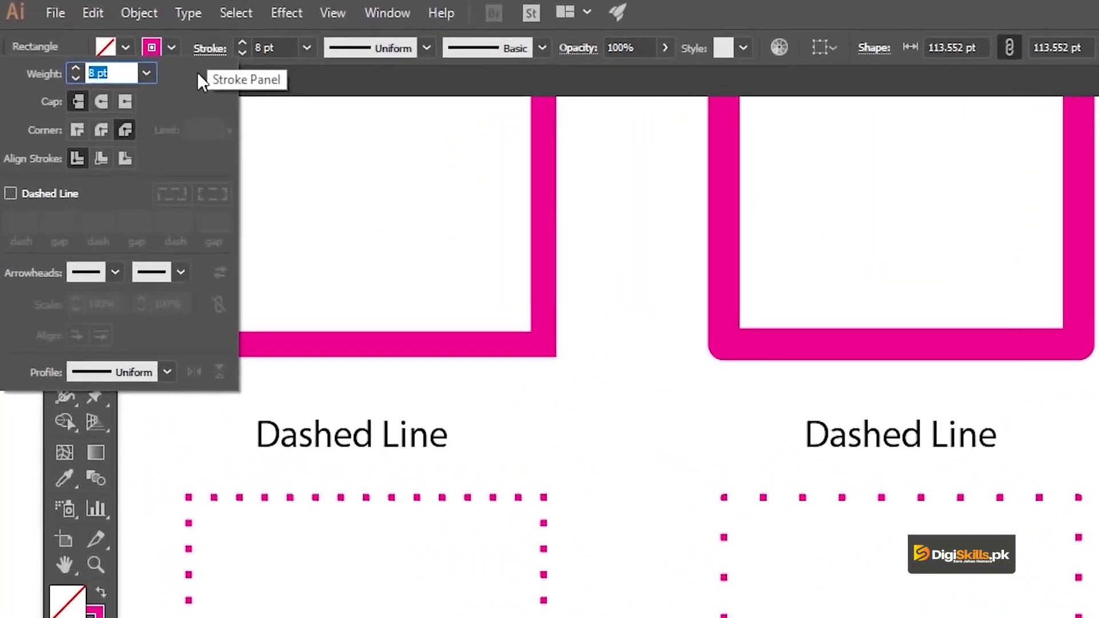
pyautogui.click(11, 180)
pyautogui.click(27, 222)
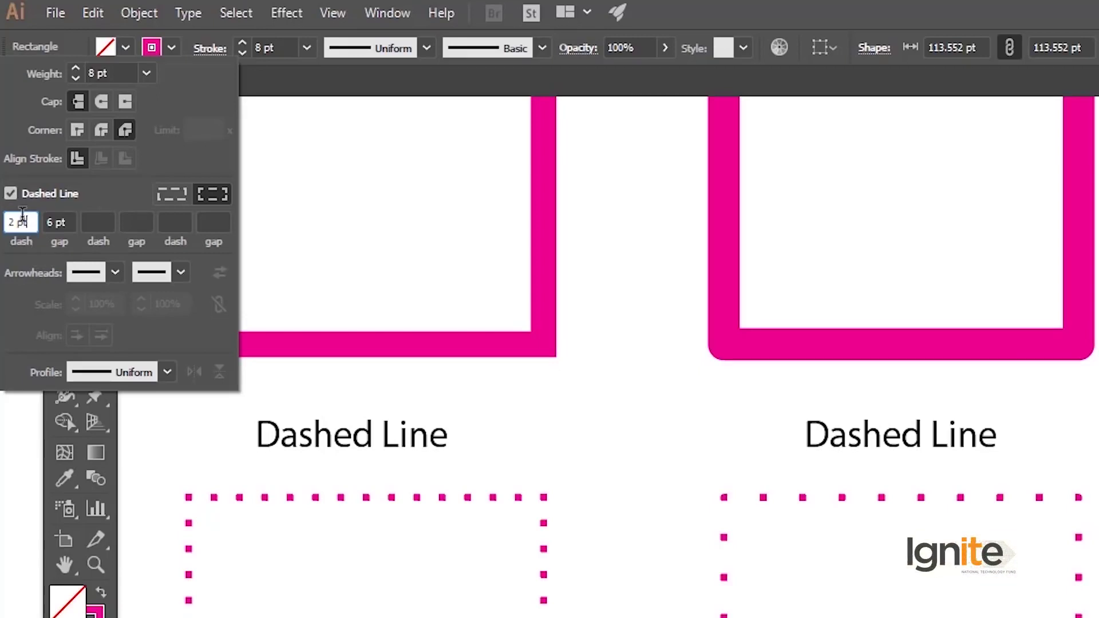
pyautogui.click(10, 194)
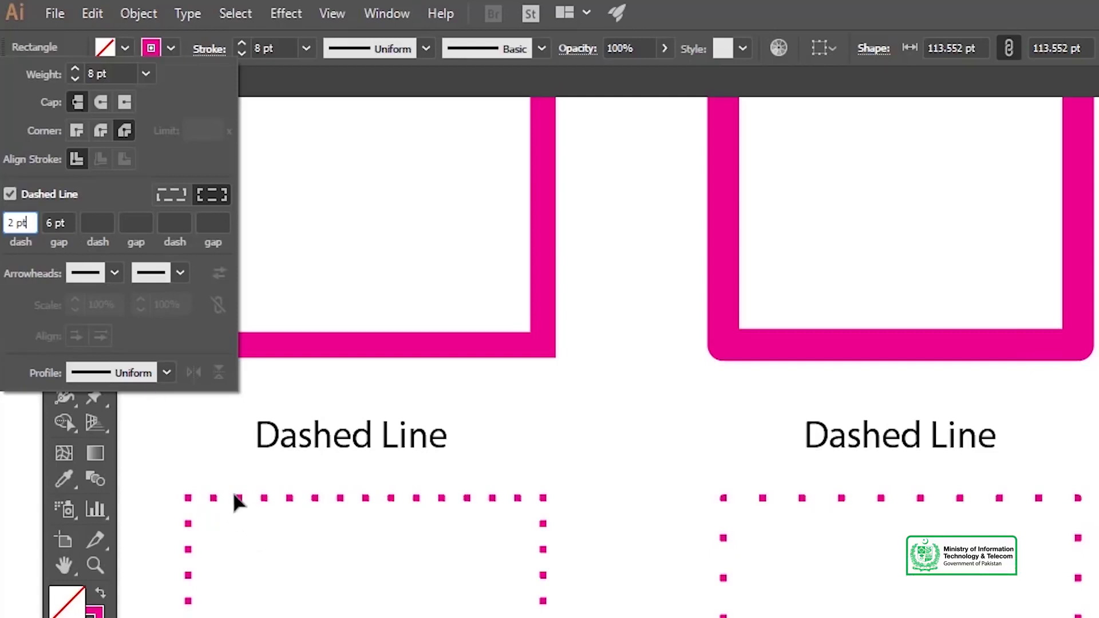
pyautogui.press('Return')
# - Zoom in on the first Dashed Line square to check its dashes
pyautogui.press('z')
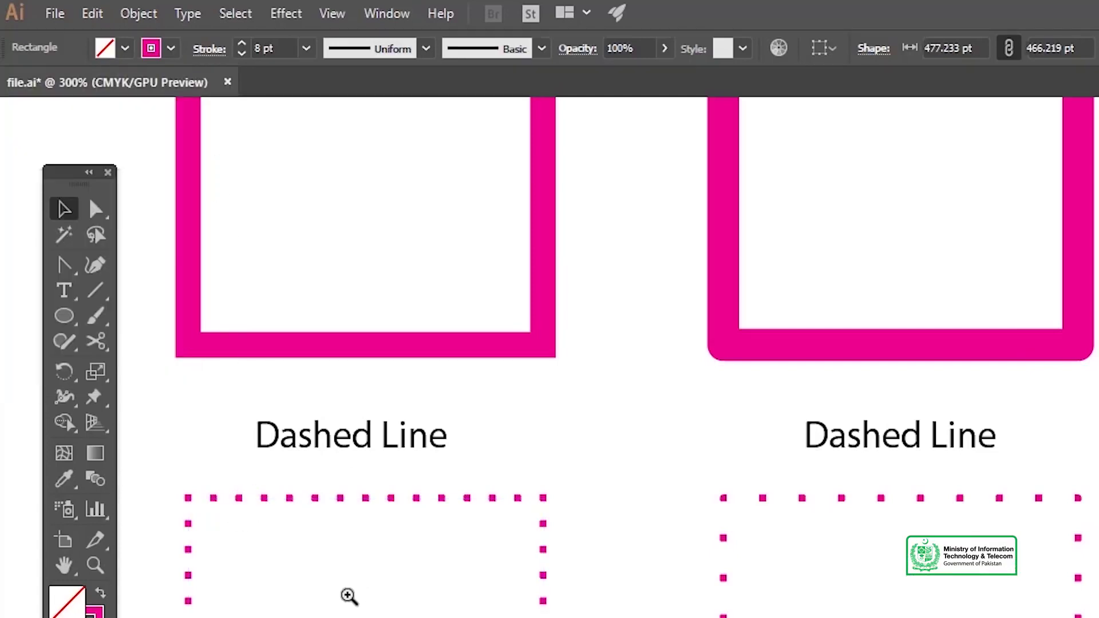
pyautogui.click(348, 593)
pyautogui.hotkey('ctrl', '=')
pyautogui.press('f')
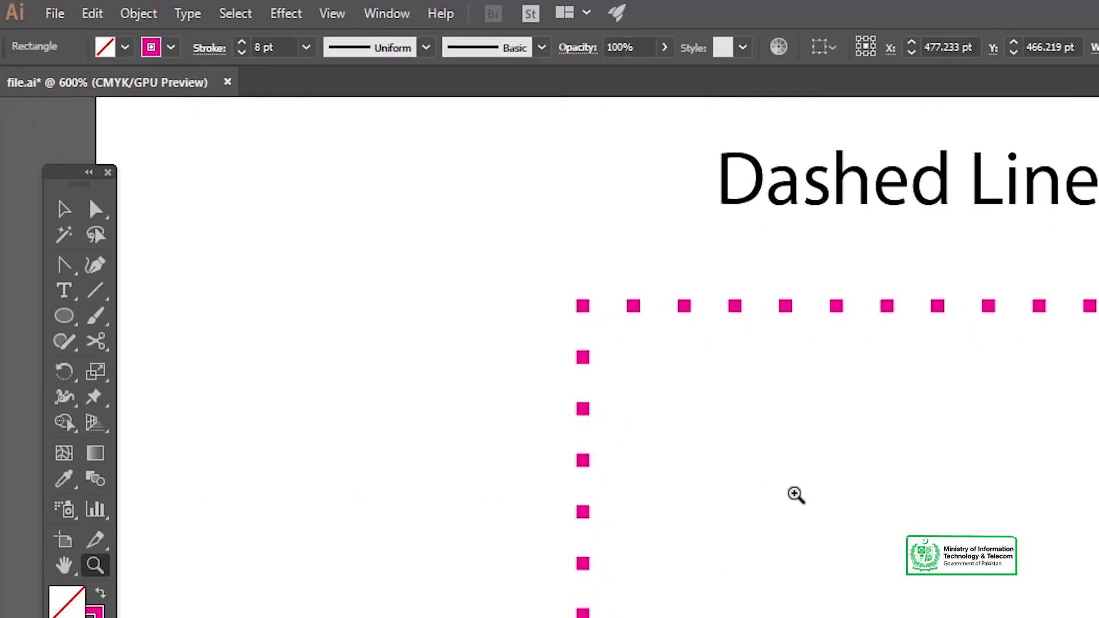
pyautogui.moveTo(687, 475); pyautogui.dragTo(578, 466)
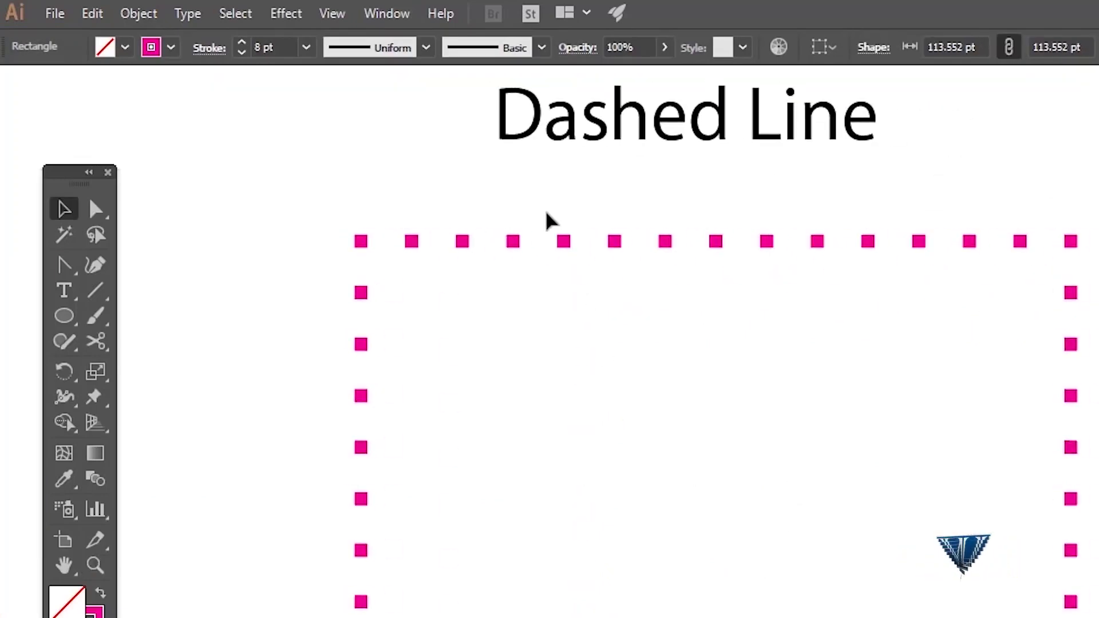
pyautogui.click(564, 246)
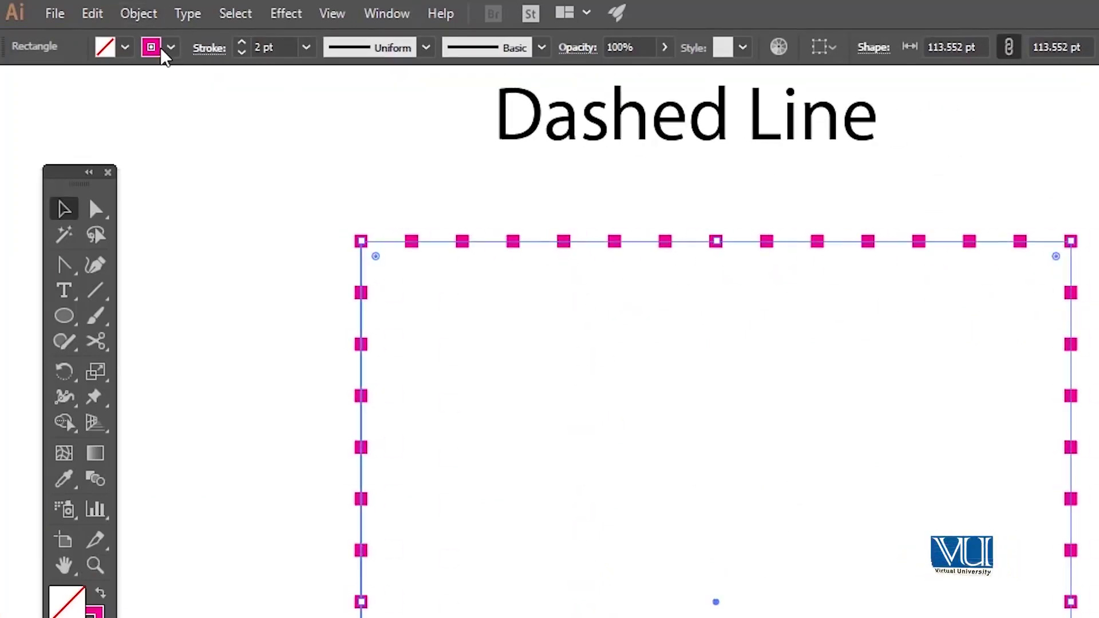
pyautogui.click(200, 52)
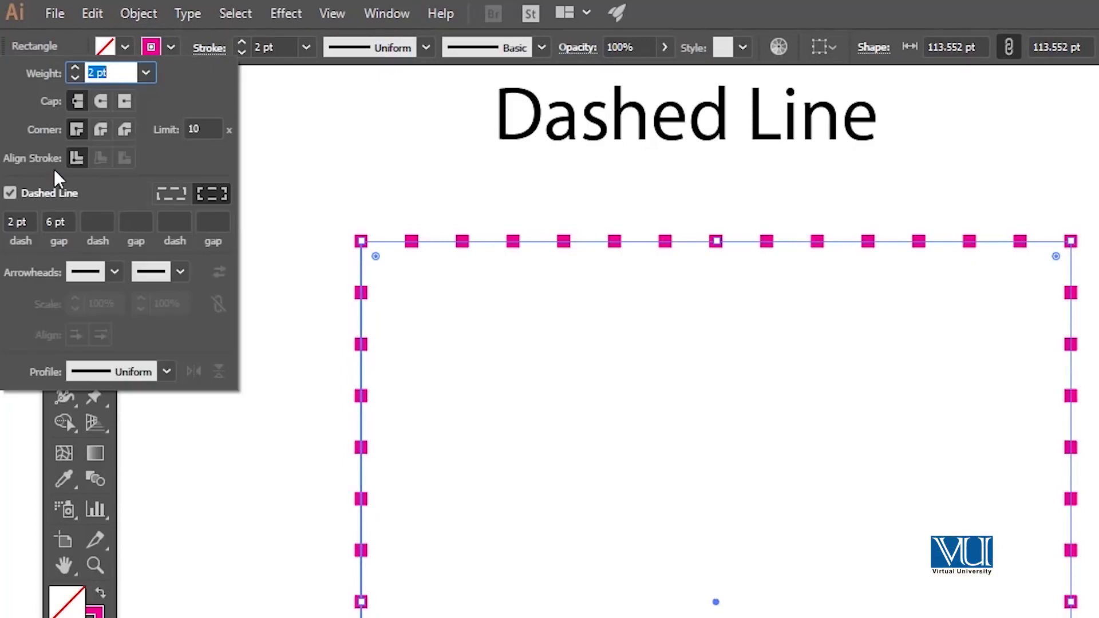
pyautogui.click(26, 222)
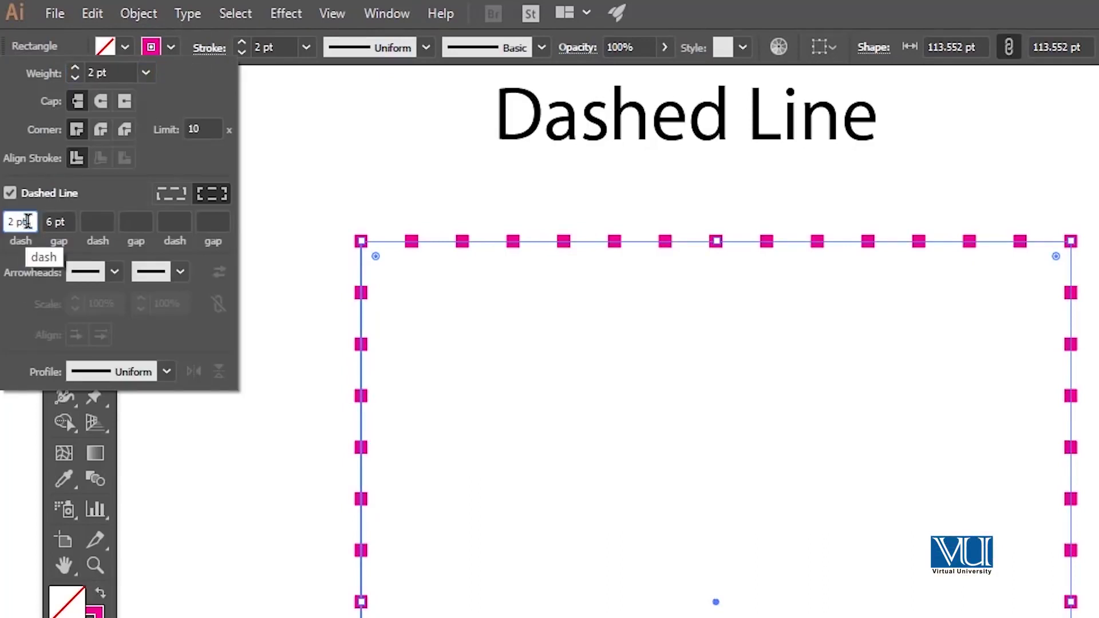
pyautogui.click(32, 224)
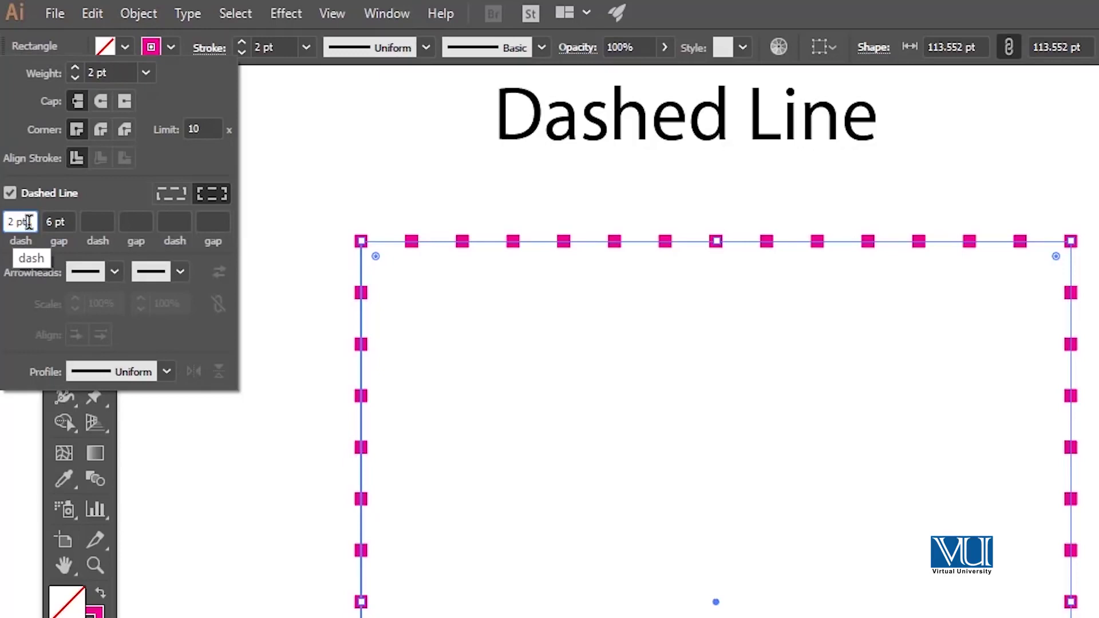
pyautogui.click(10, 220)
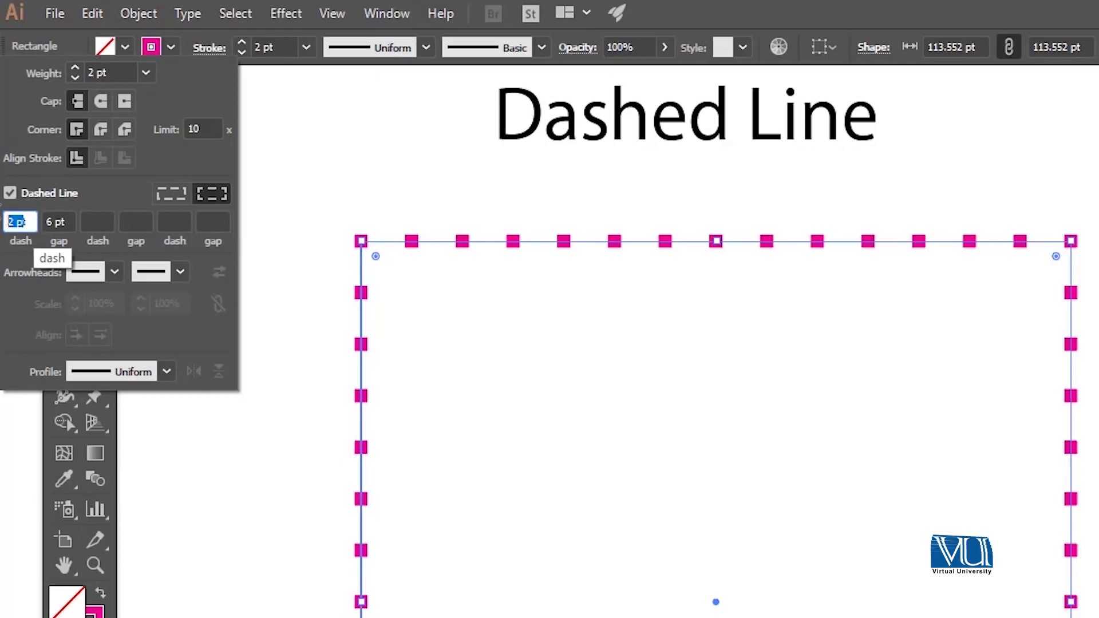
pyautogui.click(33, 224)
pyautogui.click(15, 220)
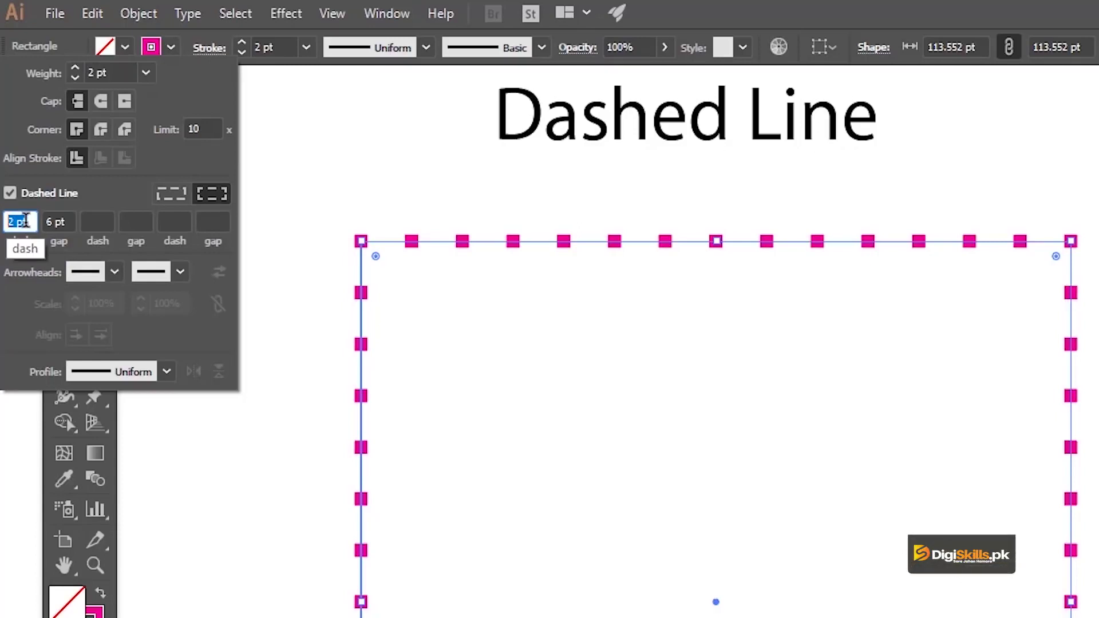
pyautogui.click(29, 221)
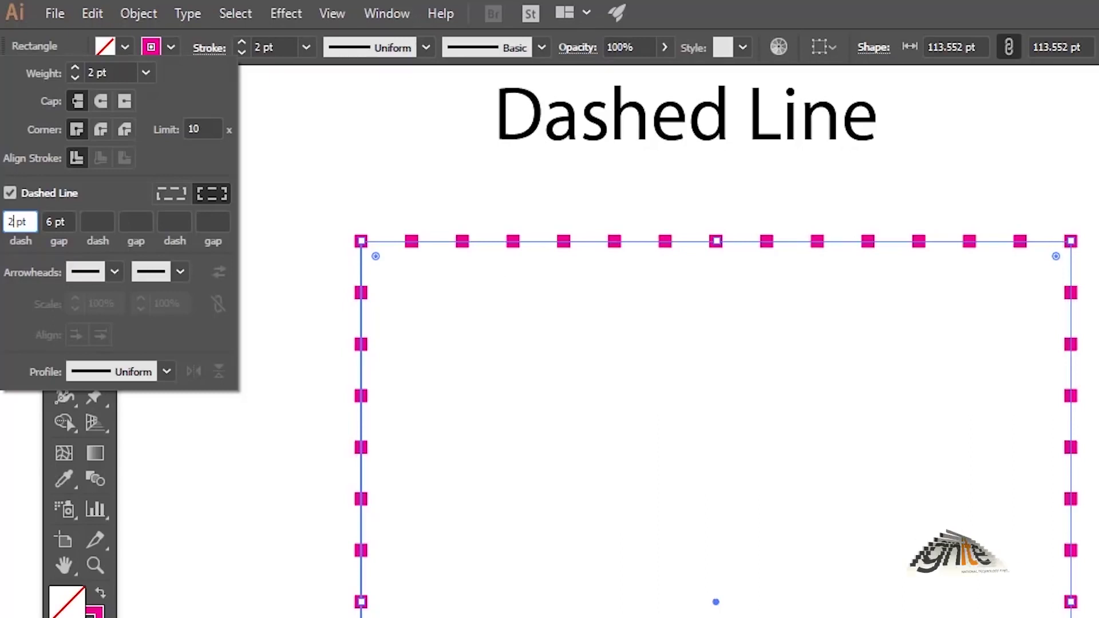
# - Thicken the dashed square's stroke to 4 pt
pyautogui.press('Return')
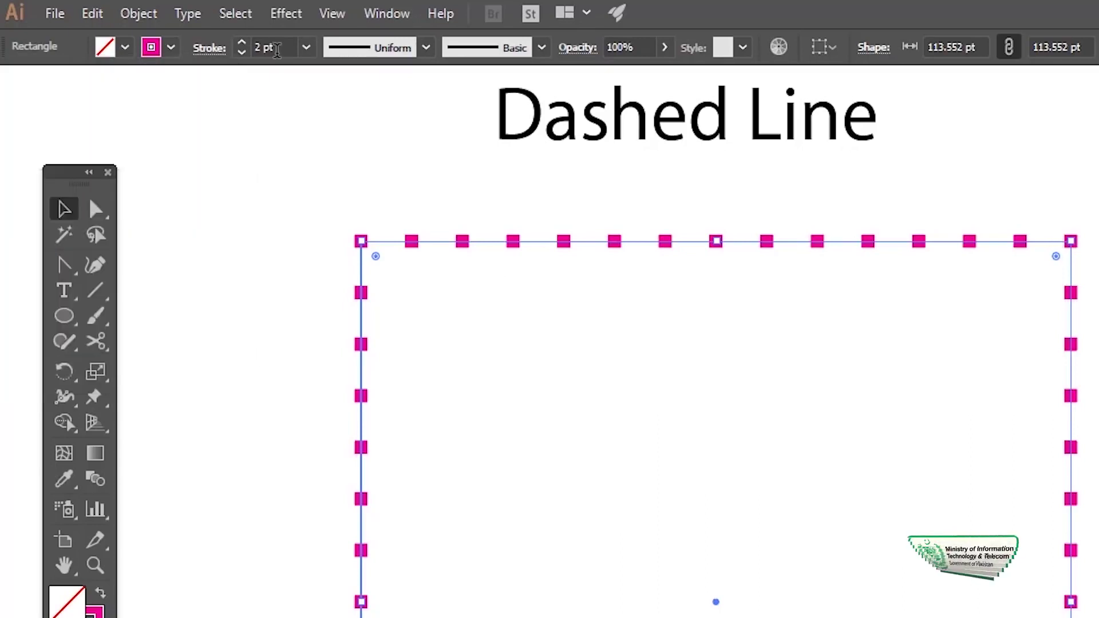
pyautogui.click(251, 46)
pyautogui.write('4')
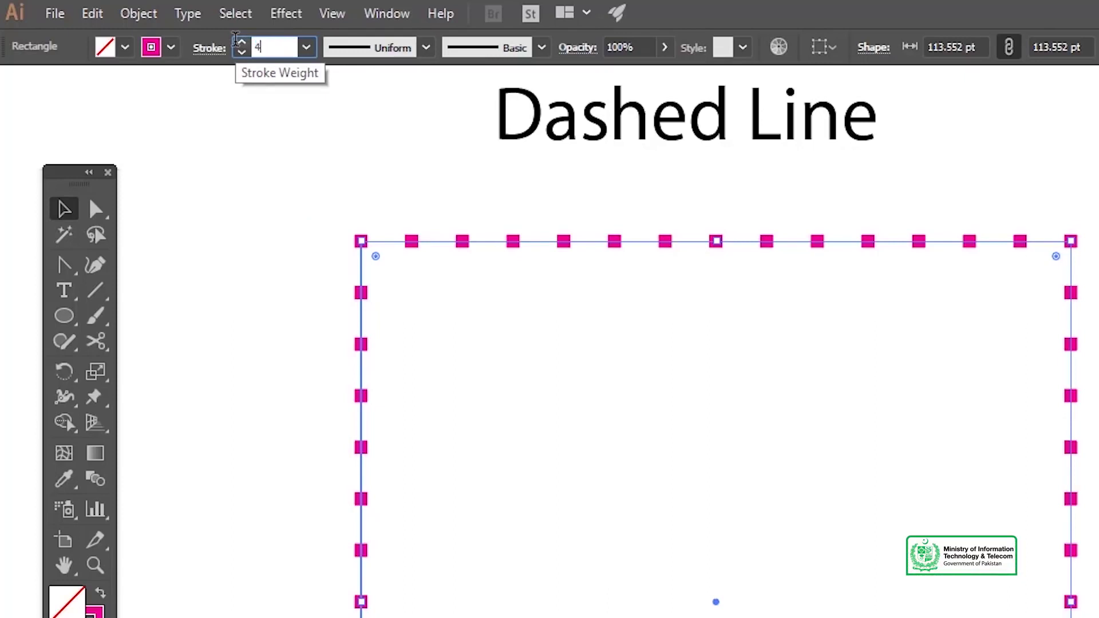
pyautogui.press('Return')
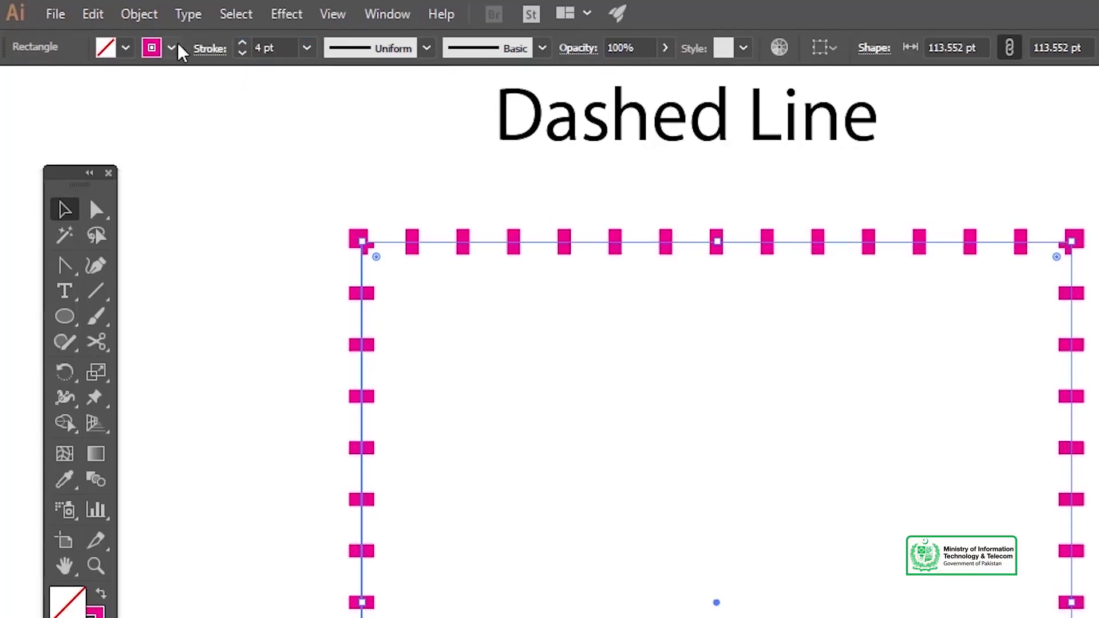
# - Keep the 2 pt dash and widen the dash gap from 6 pt to 10 pt
pyautogui.click(208, 48)
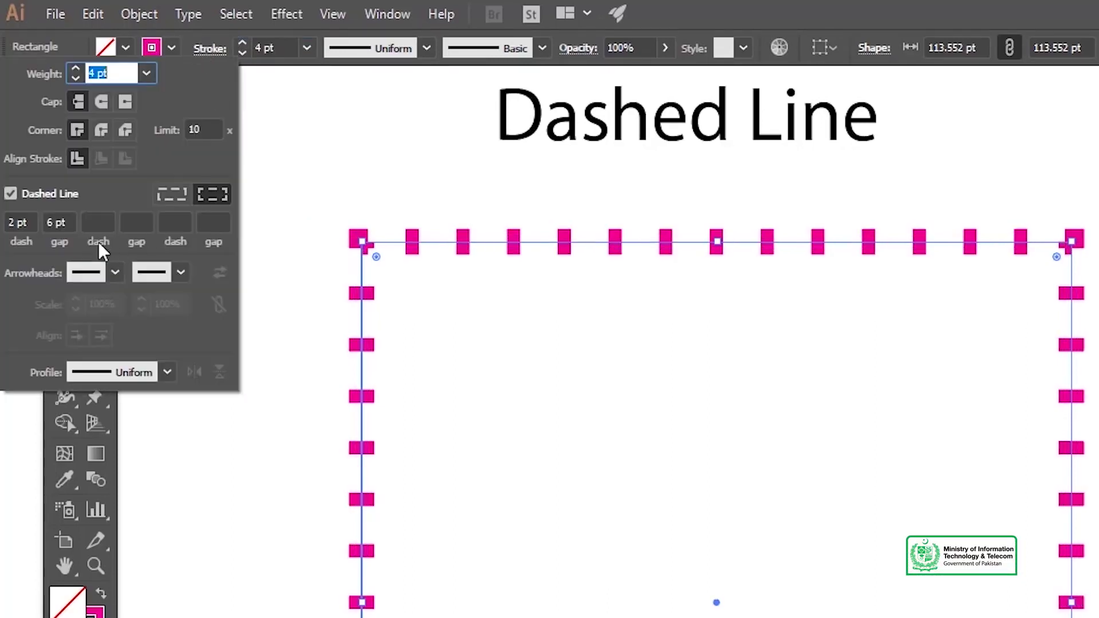
pyautogui.click(36, 223)
pyautogui.doubleClick(22, 224)
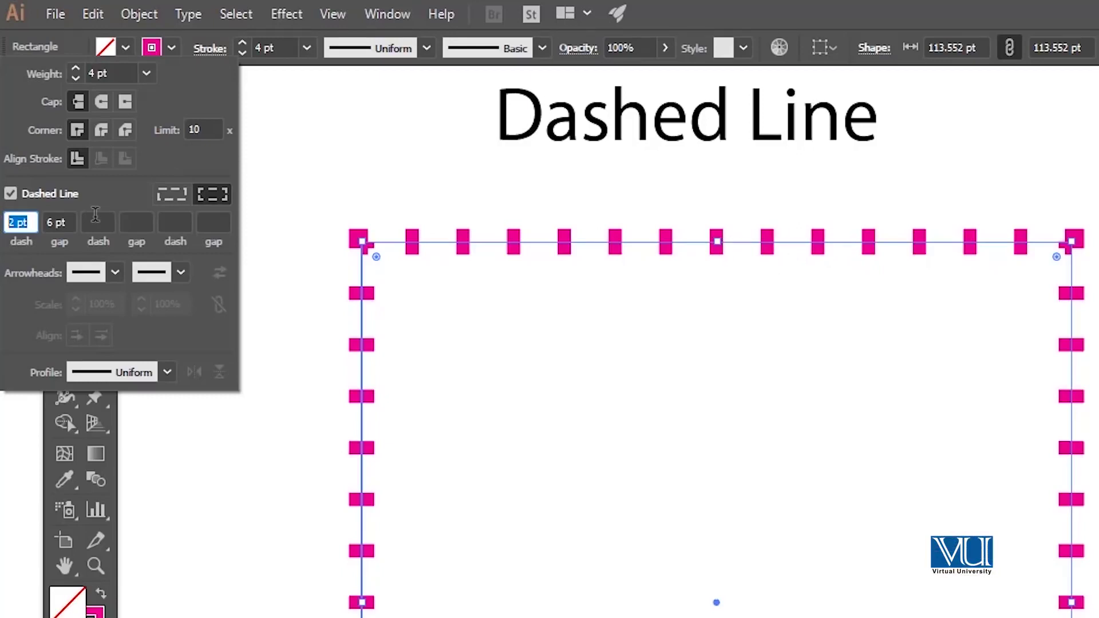
pyautogui.click(64, 222)
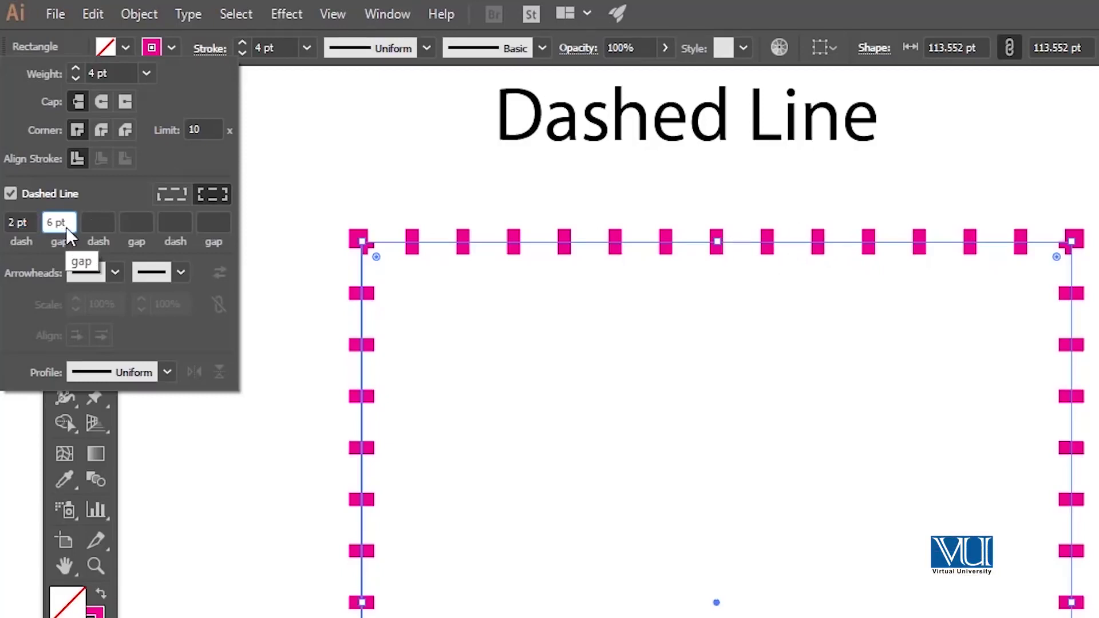
pyautogui.moveTo(67, 222); pyautogui.dragTo(32, 222)
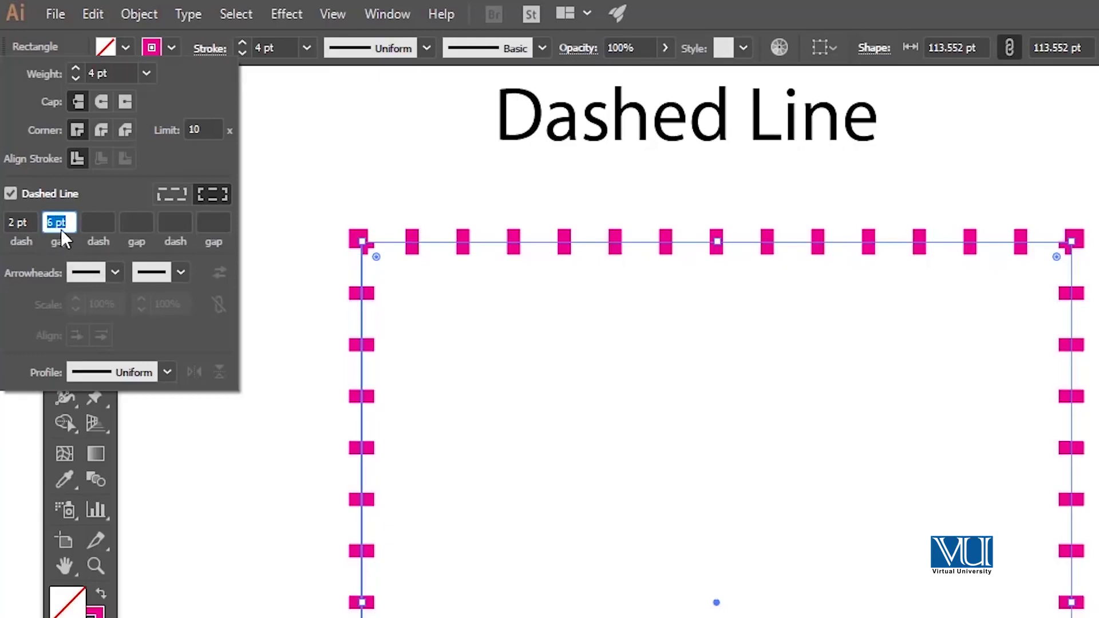
pyautogui.press('Return')
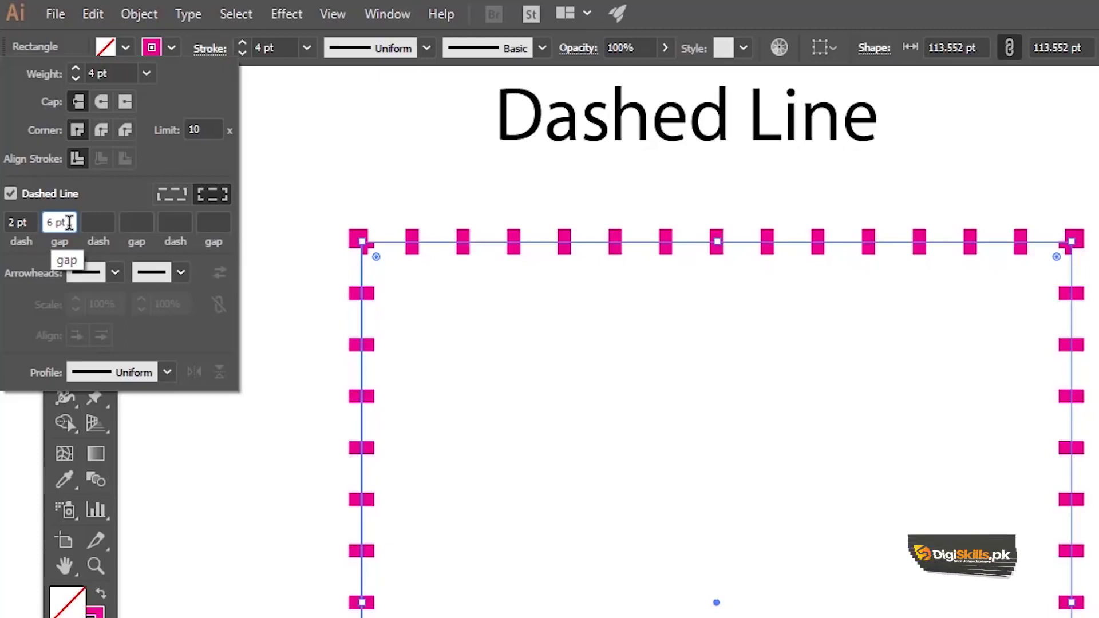
pyautogui.moveTo(66, 223); pyautogui.dragTo(33, 225)
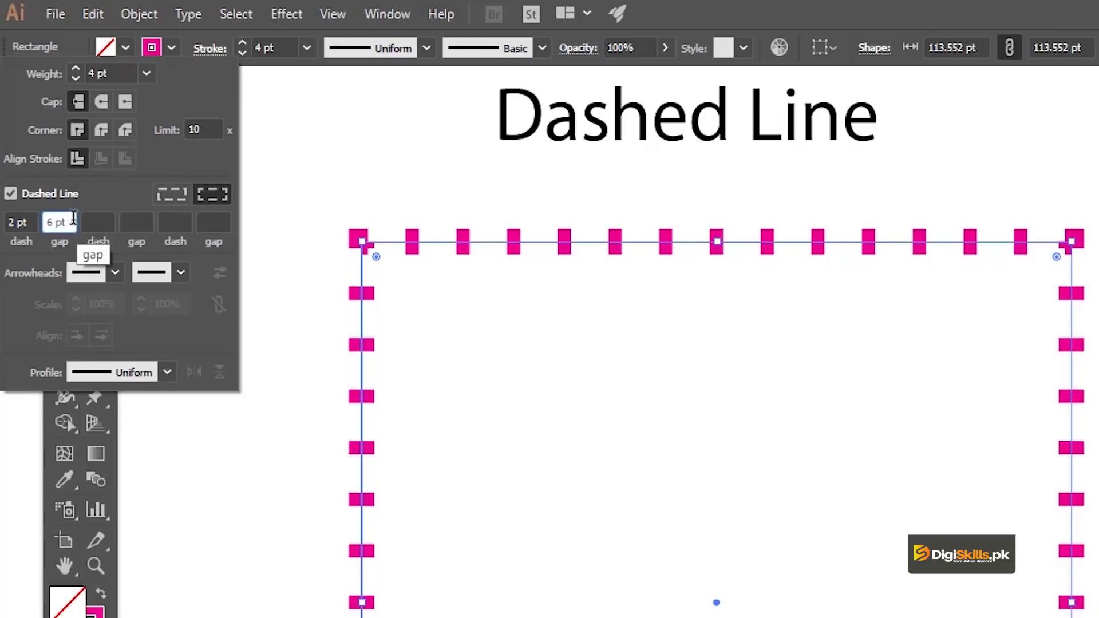
pyautogui.moveTo(66, 222); pyautogui.dragTo(21, 220)
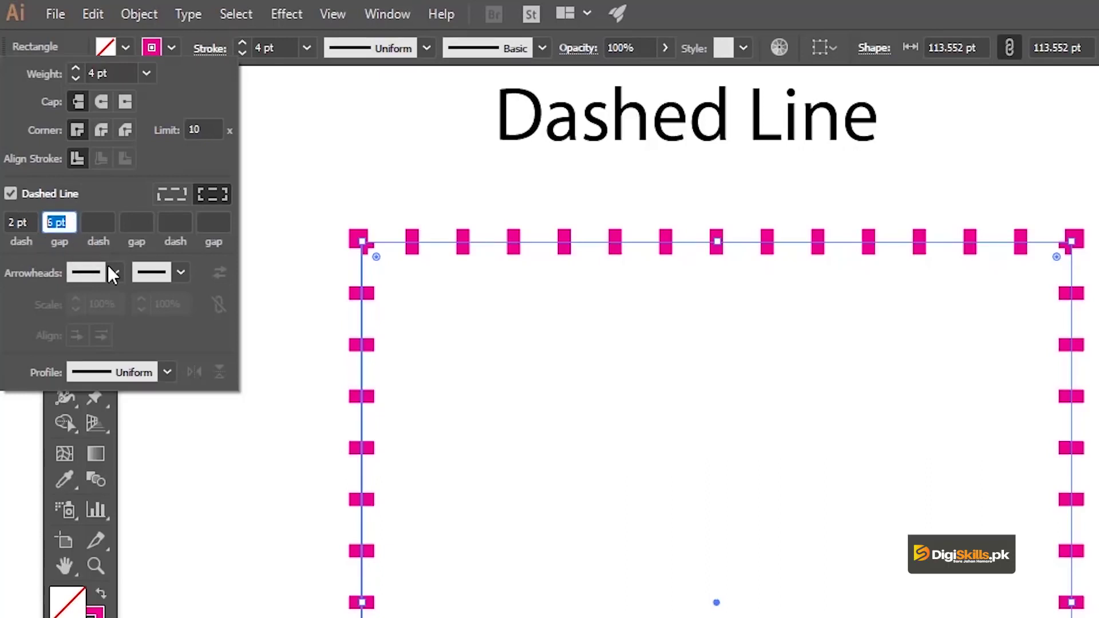
pyautogui.click(67, 223)
pyautogui.moveTo(67, 223); pyautogui.dragTo(18, 211)
pyautogui.write('10')
pyautogui.press('Return')
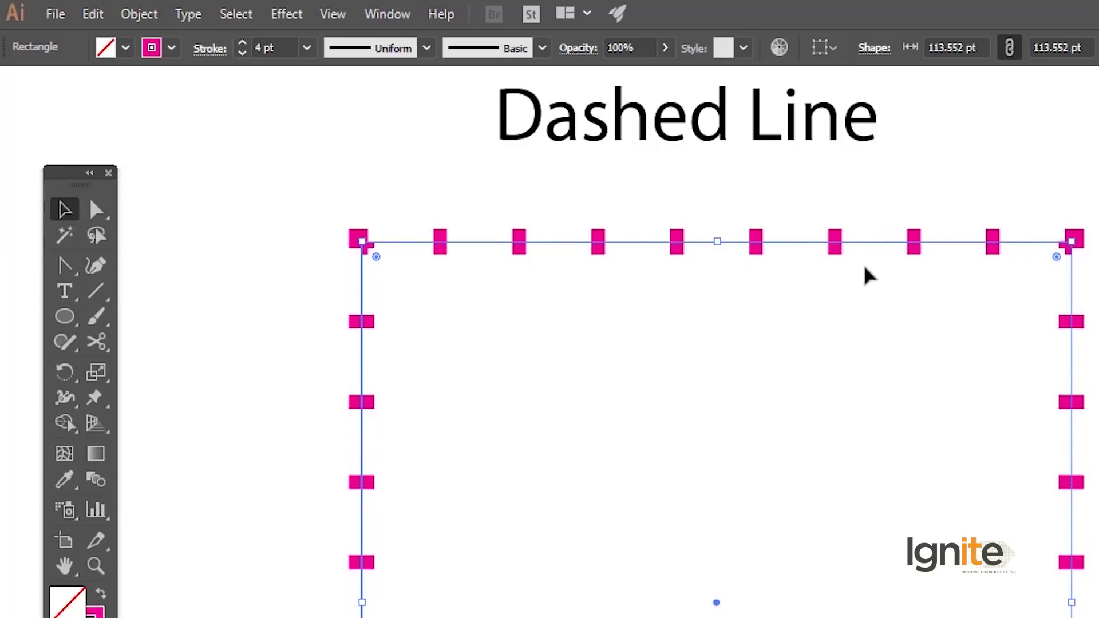
# - Zoom out to compare both dashed squares and select the second one
pyautogui.moveTo(852, 300); pyautogui.dragTo(850, 275)
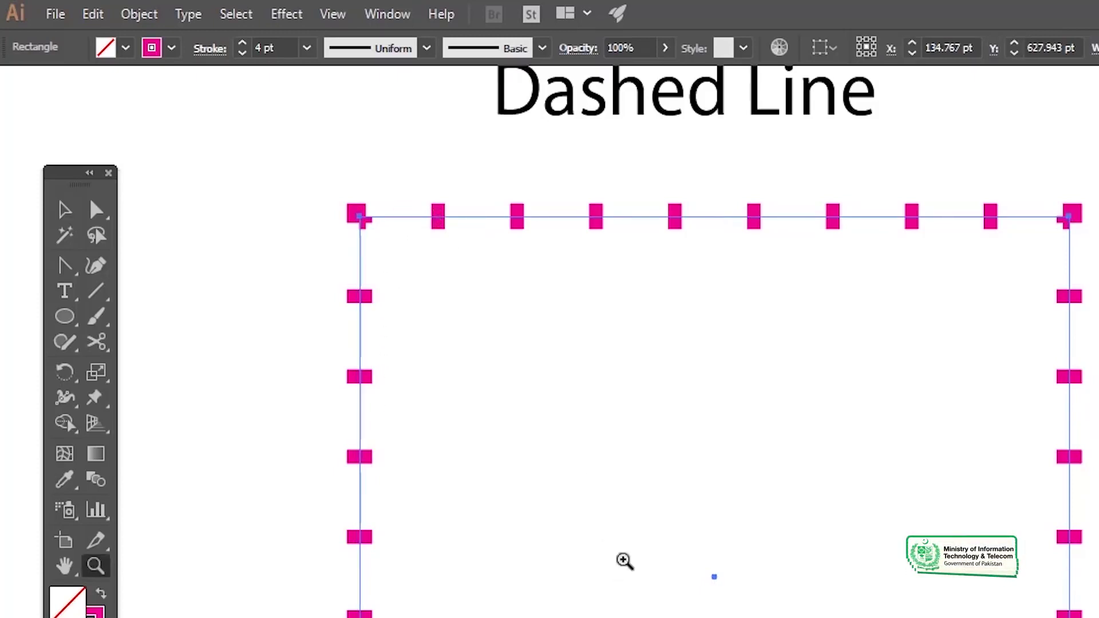
pyautogui.hotkey('ctrl', '-')
pyautogui.hotkey('ctrl', '-')
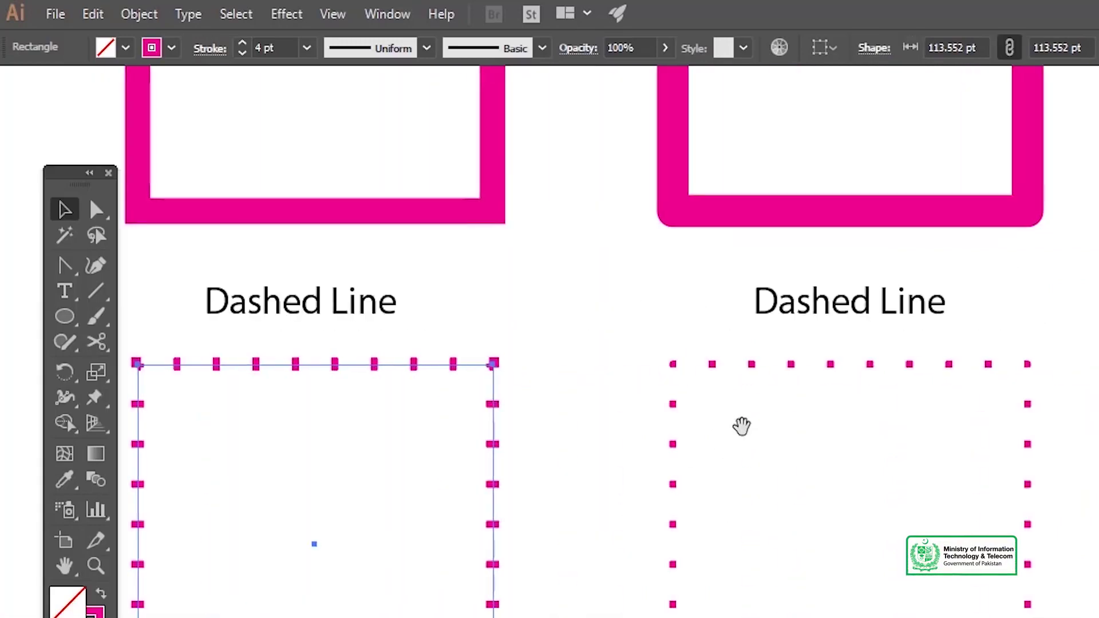
pyautogui.hscroll(5, 741, 425)
pyautogui.click(658, 395)
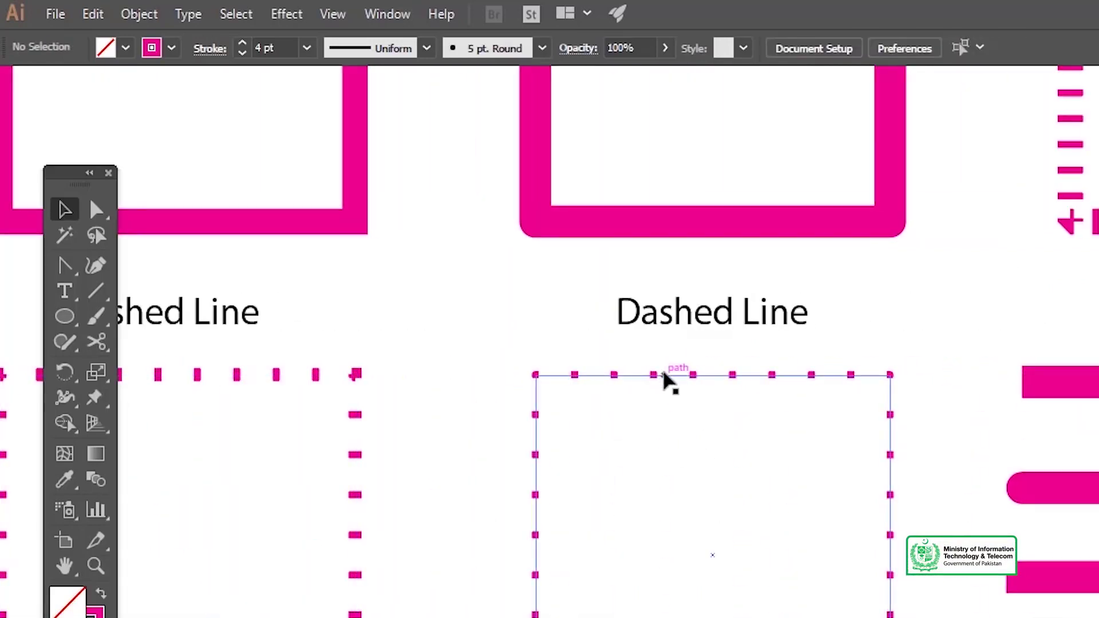
pyautogui.click(665, 375)
# - Pan and zoom in on the Butt, Round and Projecting Cap sample lines
pyautogui.moveTo(939, 412)
pyautogui.mouseDown()
pyautogui.moveTo(679, 375)
pyautogui.moveTo(466, 386)
pyautogui.mouseUp()
pyautogui.press('z')
pyautogui.click(673, 481)
pyautogui.press('v')
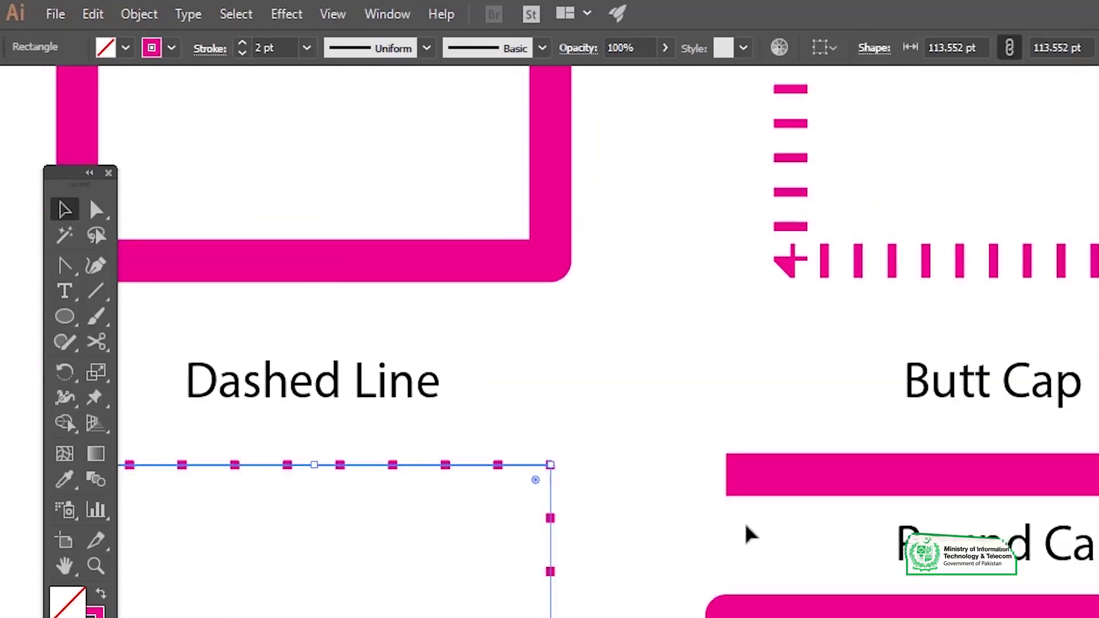
pyautogui.hscroll(3, 792, 488)
pyautogui.scroll(-1, 785, 446)
# - Inspect the Butt Cap line's stroke options, then zoom in and re-centre on the cap lines
pyautogui.click(780, 434)
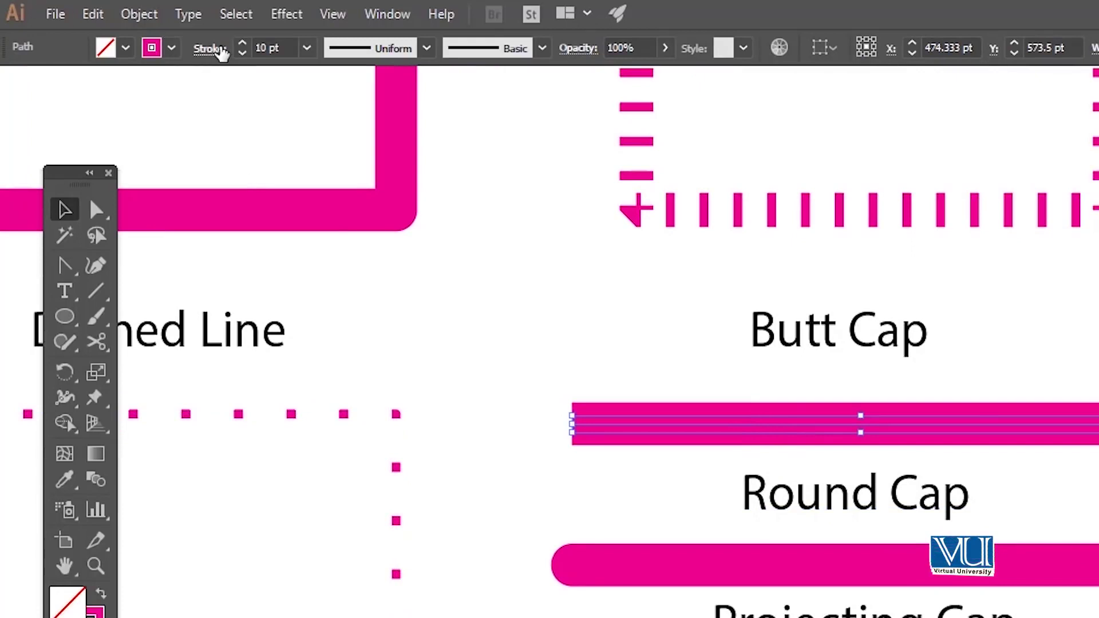
pyautogui.click(218, 50)
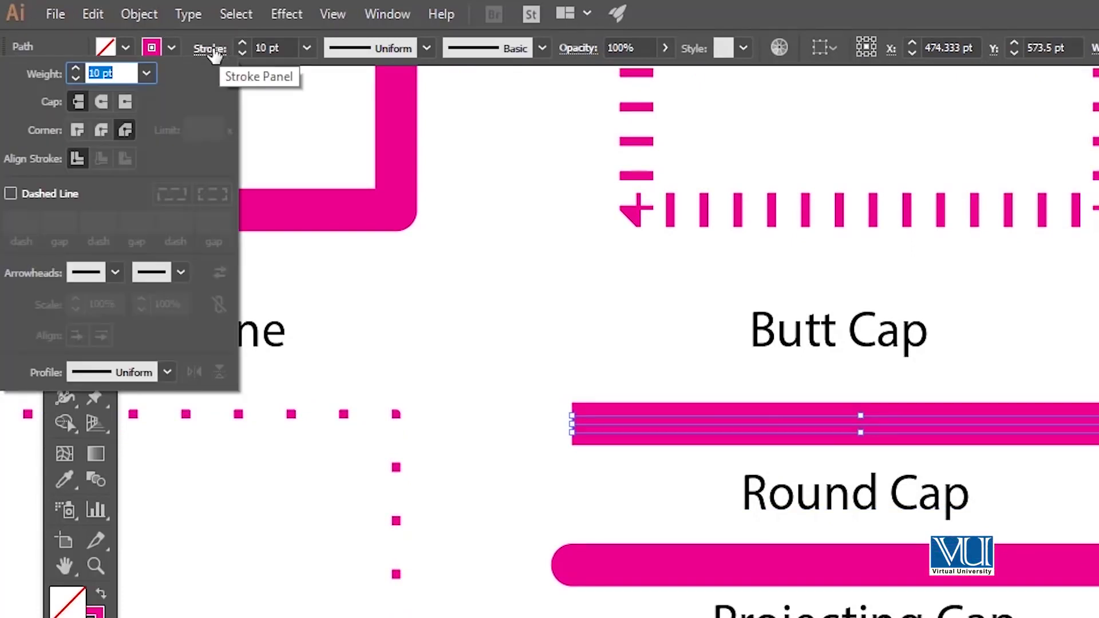
pyautogui.click(722, 391)
pyautogui.click(670, 369)
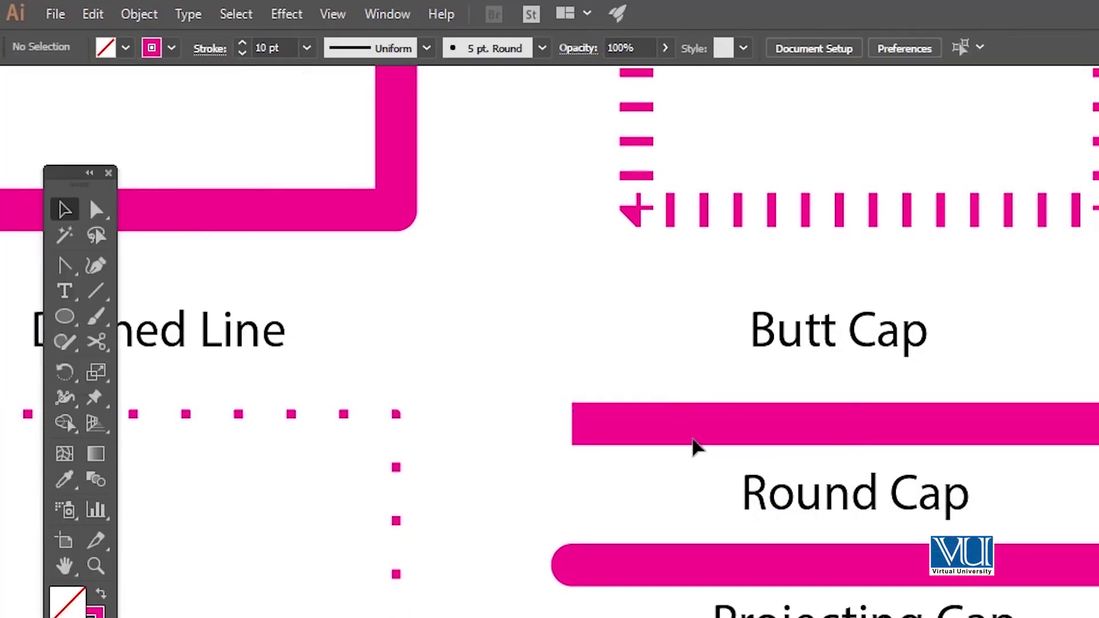
pyautogui.scroll(-2, 790, 463)
pyautogui.hotkey('ctrl', 'space')
pyautogui.click(813, 501)
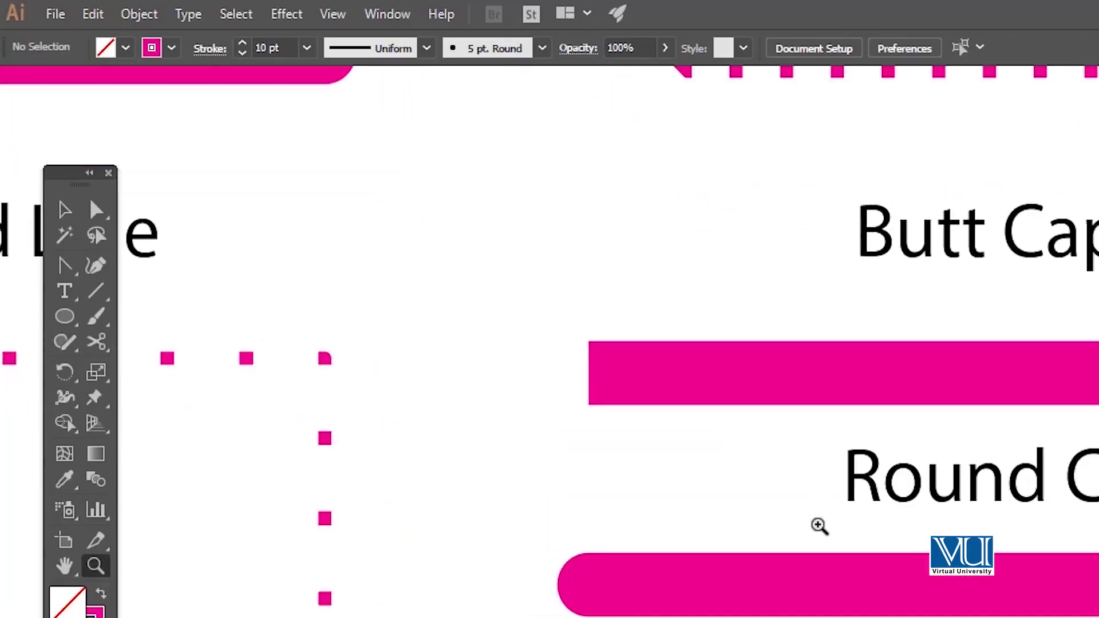
pyautogui.moveTo(868, 434); pyautogui.dragTo(644, 336)
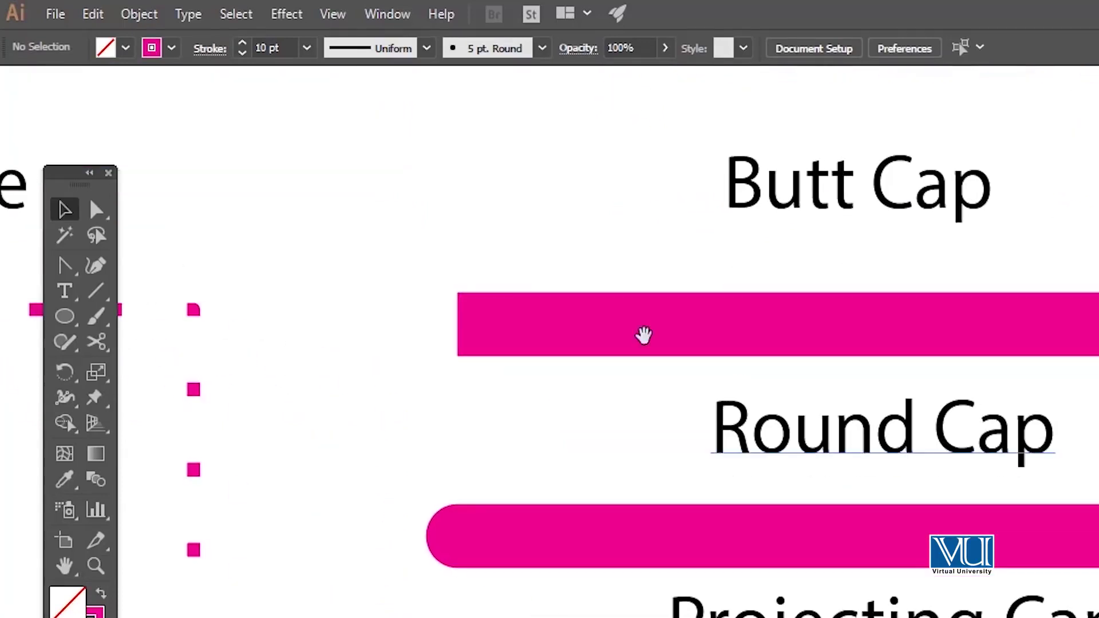
pyautogui.click(534, 331)
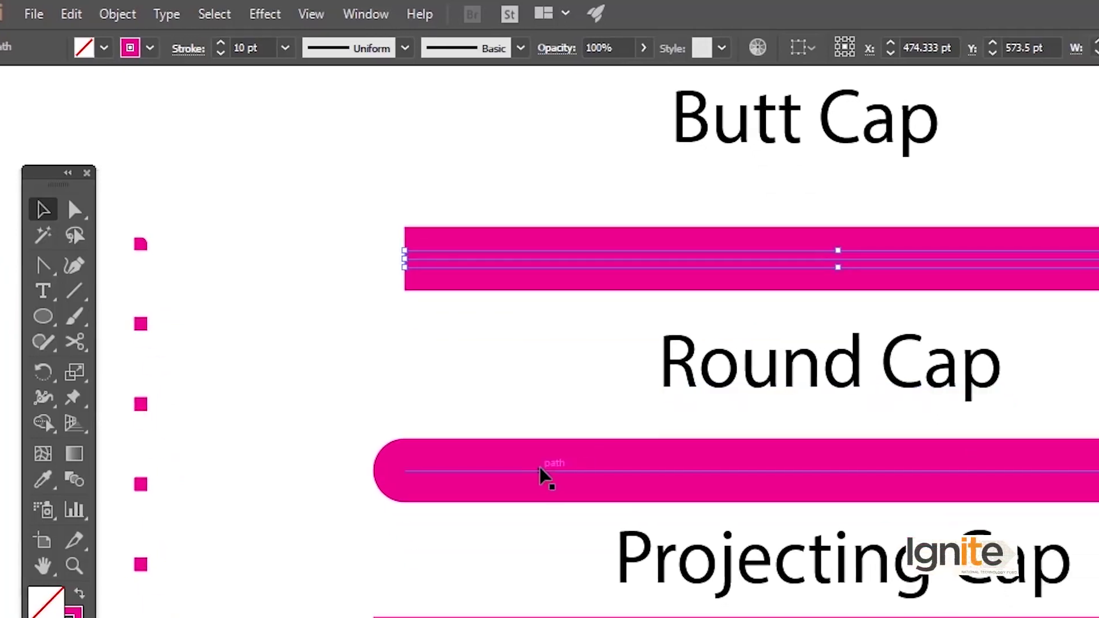
# - Check the Round Cap line's stroke weight, then select the 2 pt Arrow line
pyautogui.click(400, 466)
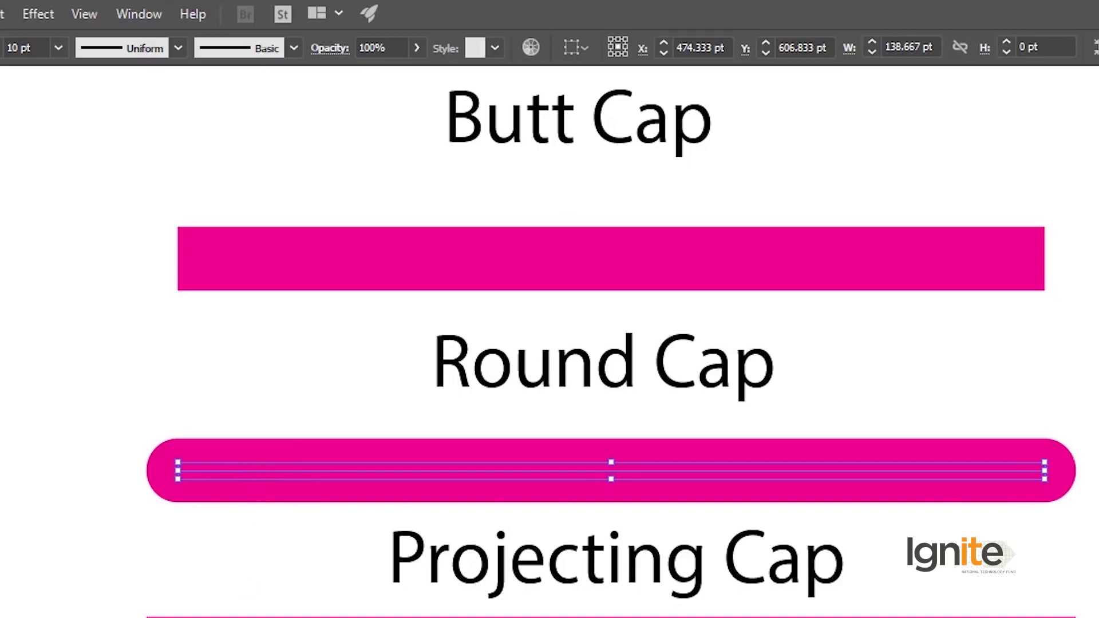
pyautogui.scroll(-1, 327, 607)
pyautogui.scroll(-1, 335, 607)
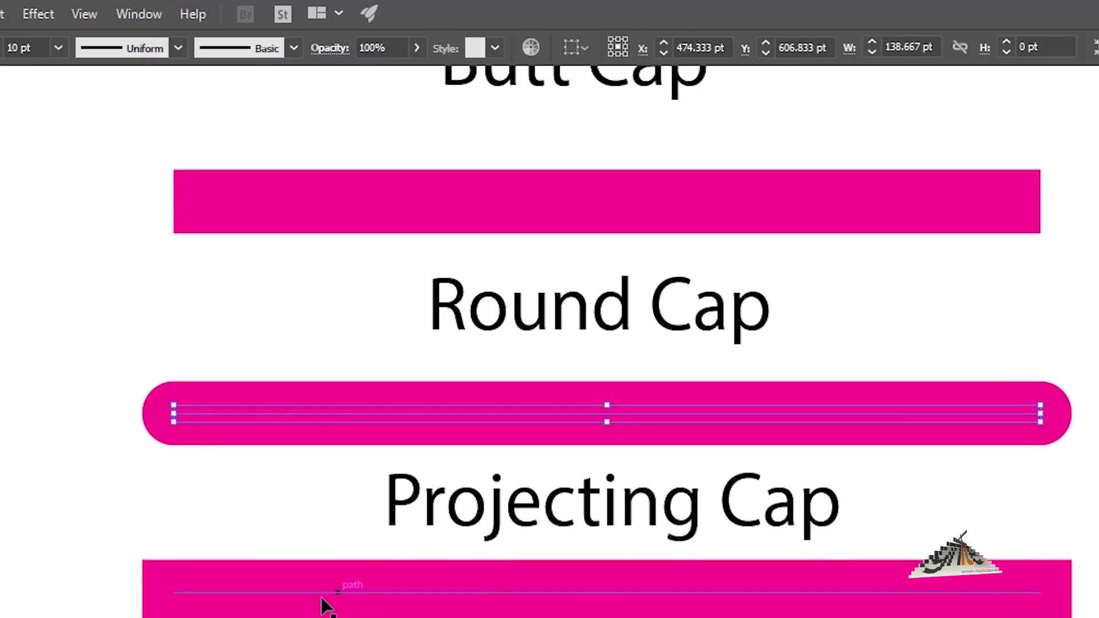
pyautogui.click(59, 46)
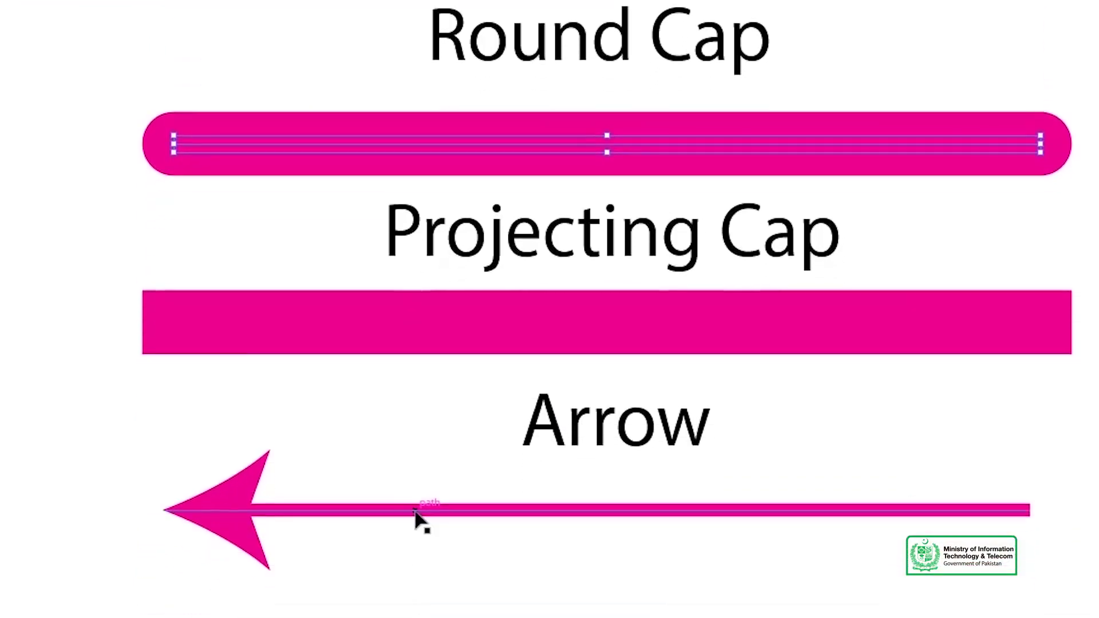
pyautogui.click(417, 511)
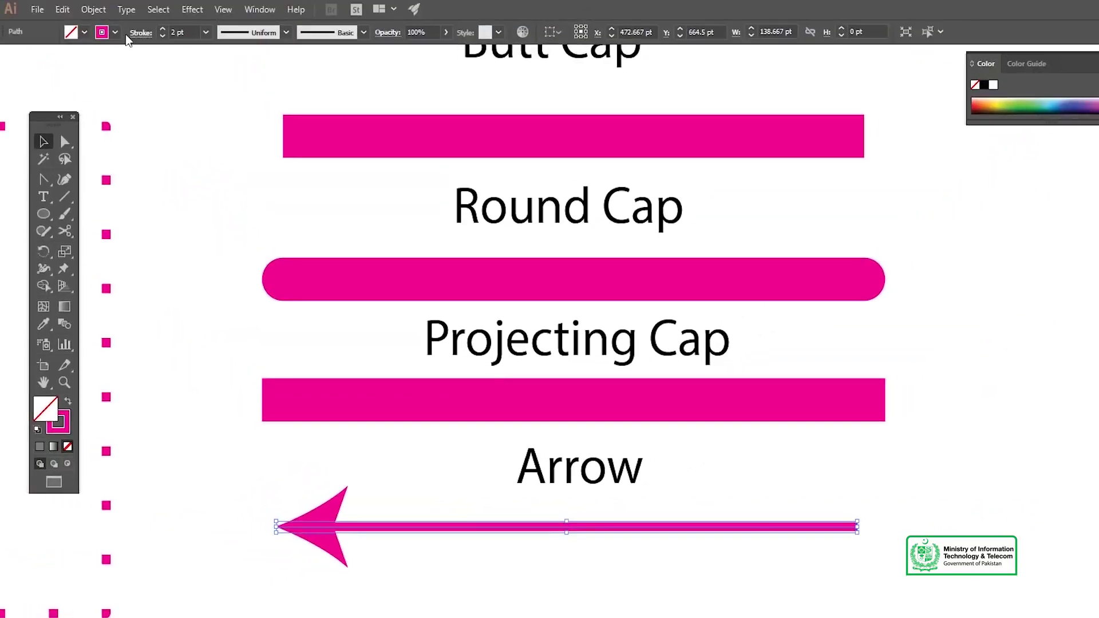
# - Review the Arrow line's start arrowhead and try Arrow 1 on its end, then cancel
pyautogui.click(138, 33)
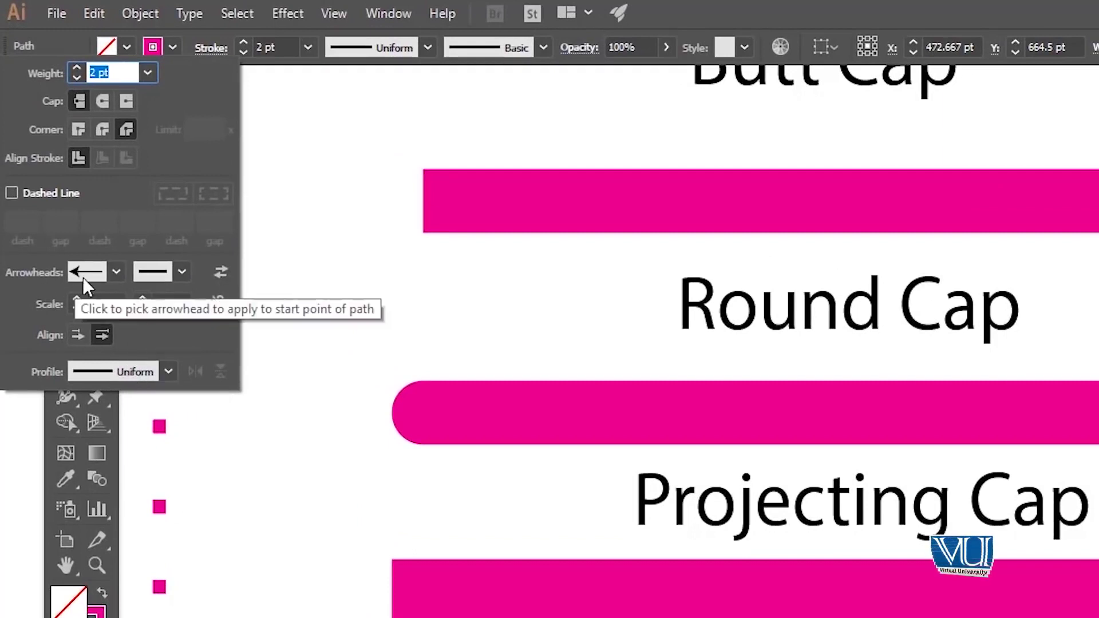
pyautogui.click(113, 271)
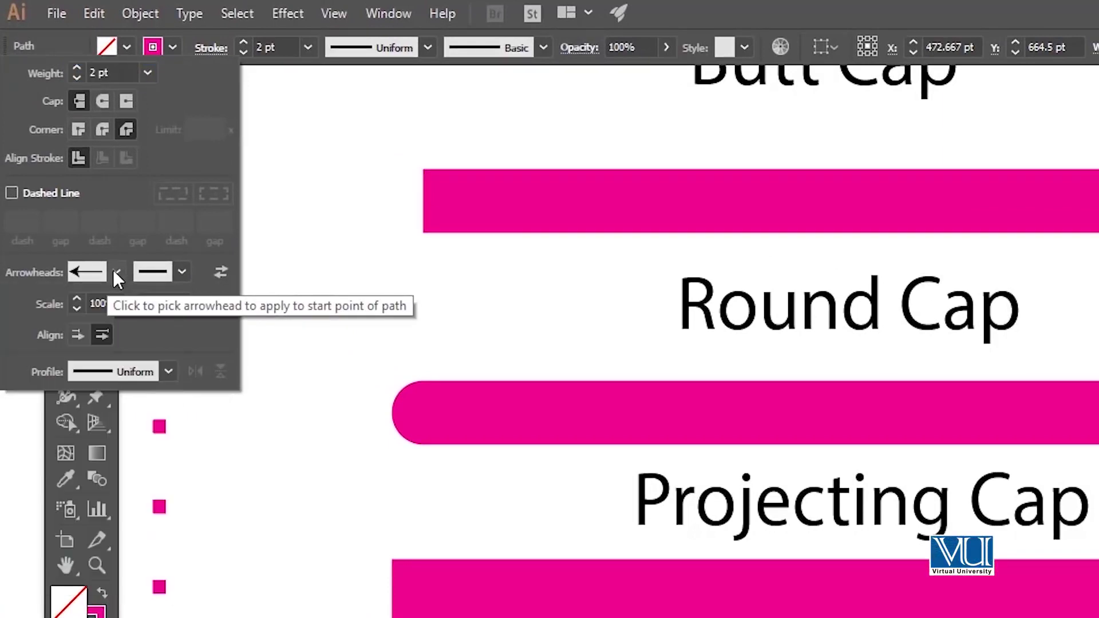
pyautogui.click(114, 272)
pyautogui.click(115, 272)
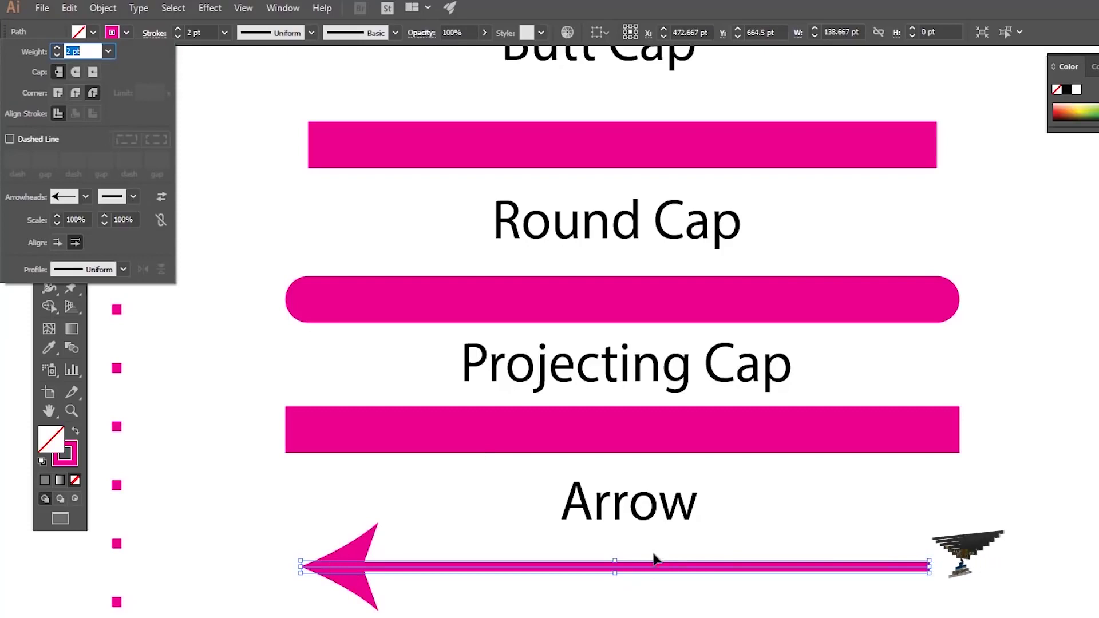
pyautogui.click(135, 197)
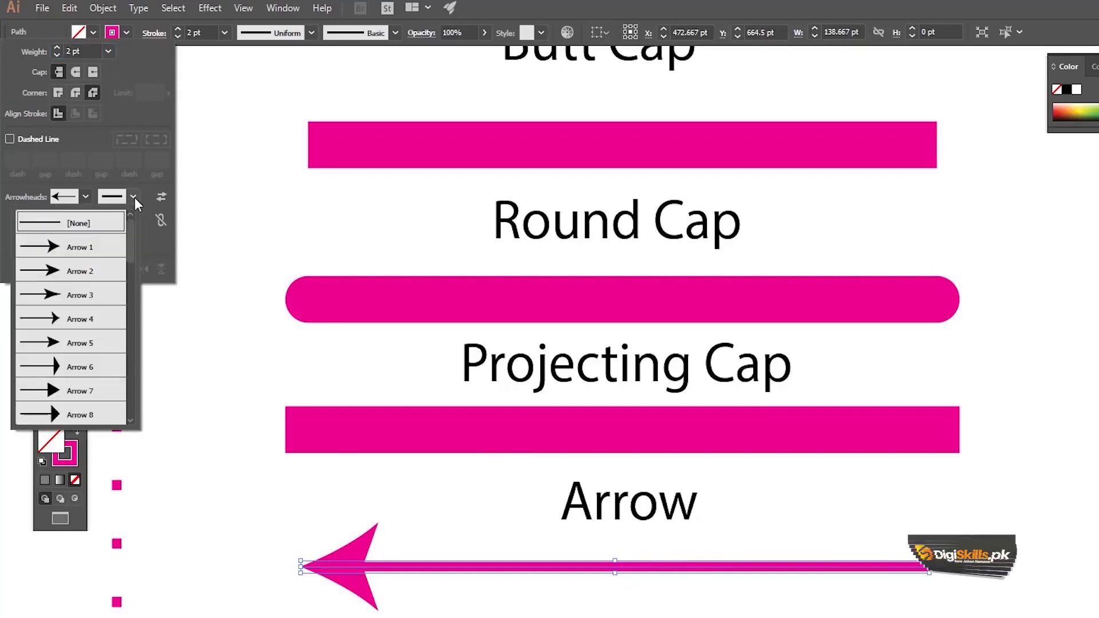
pyautogui.click(86, 252)
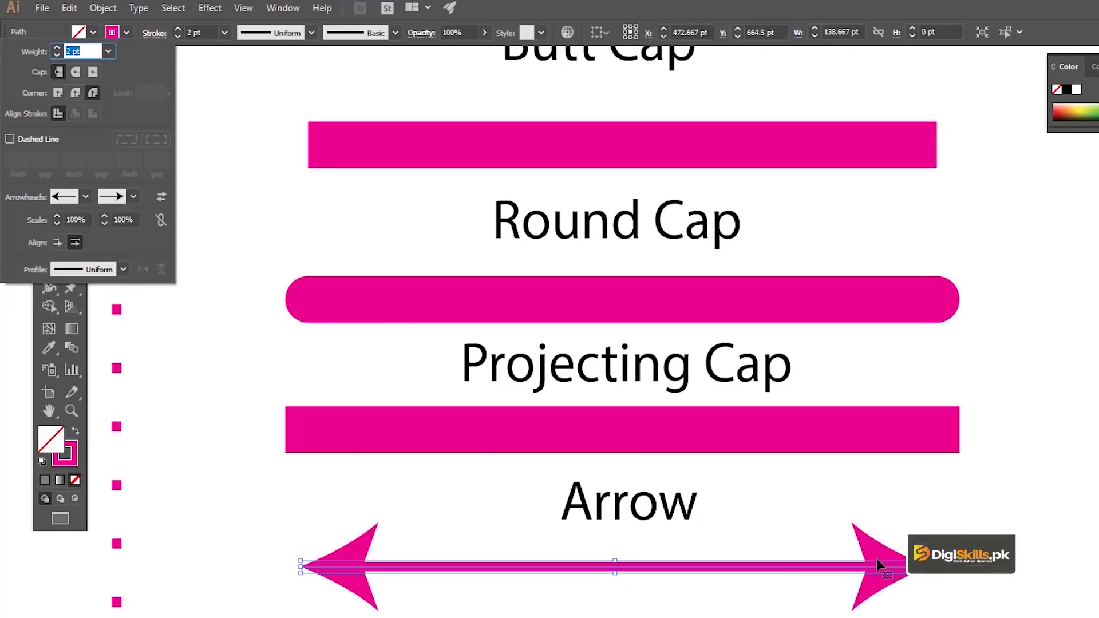
pyautogui.click(134, 198)
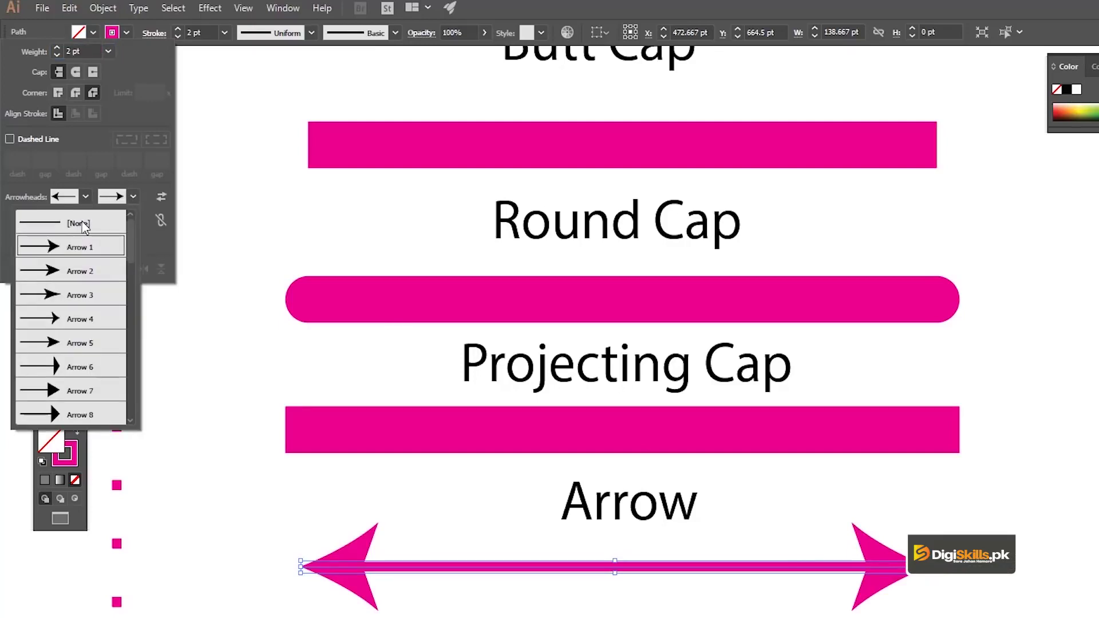
pyautogui.press('Escape')
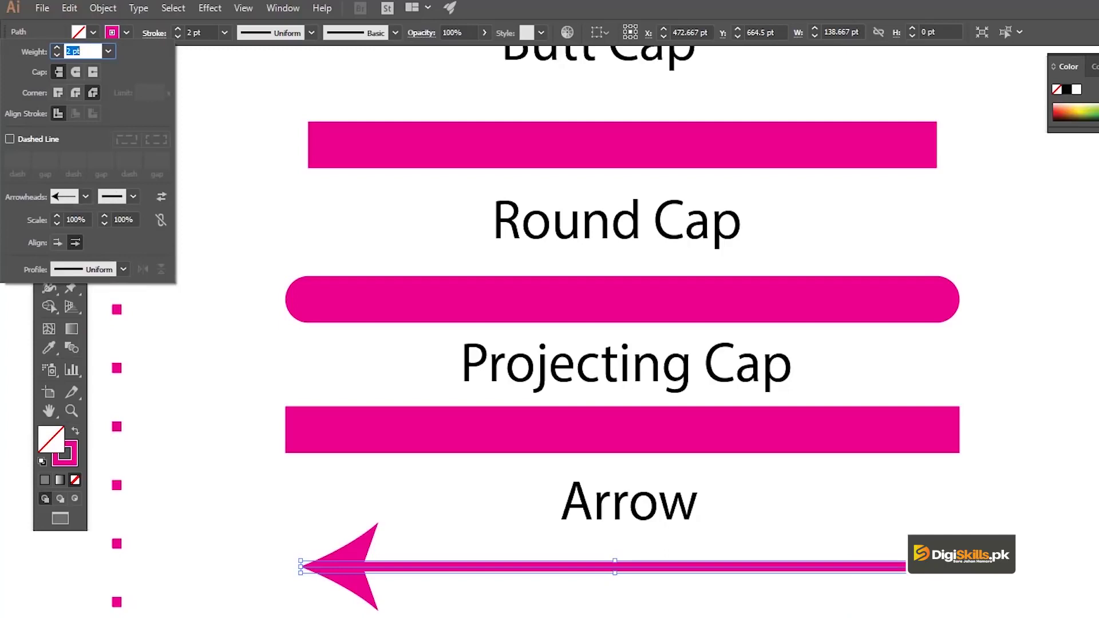